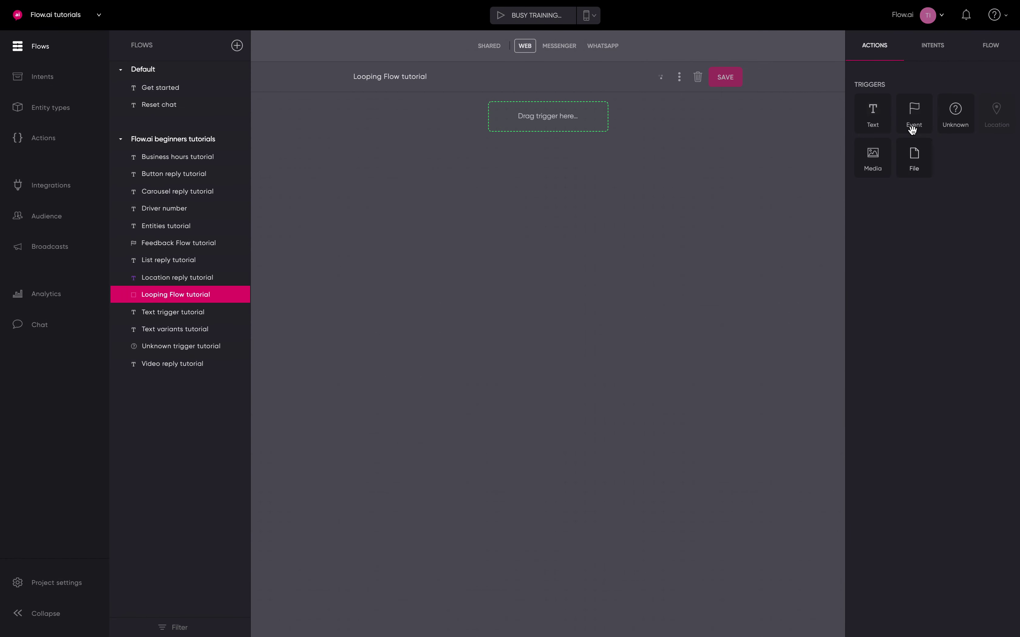
Add an event trigger named 'Ask contact information' at the start of the flow
left_click_drag(912, 130, 550, 126)
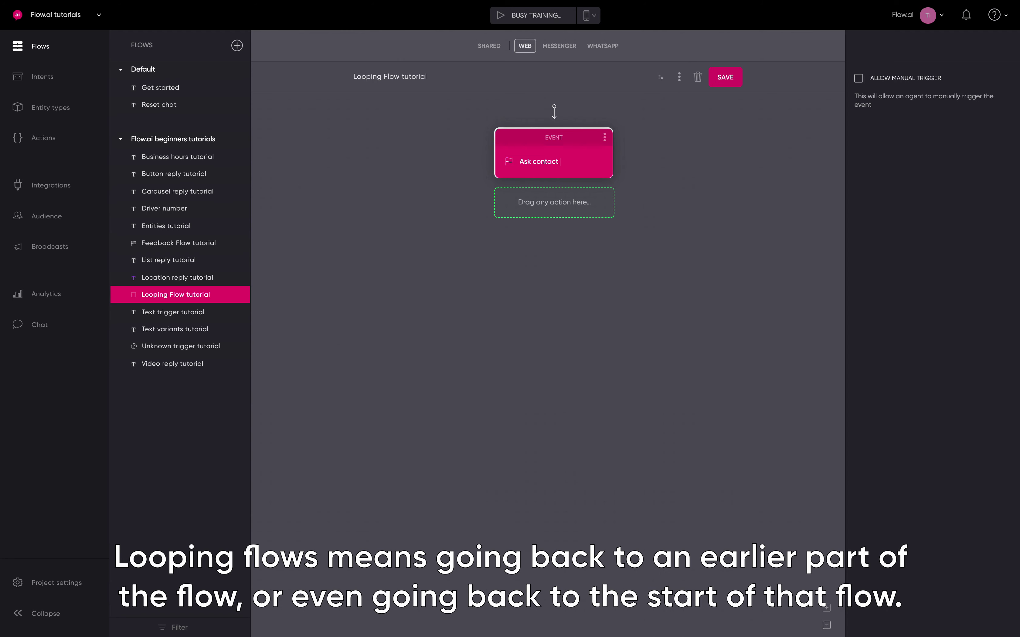
left_click(709, 196)
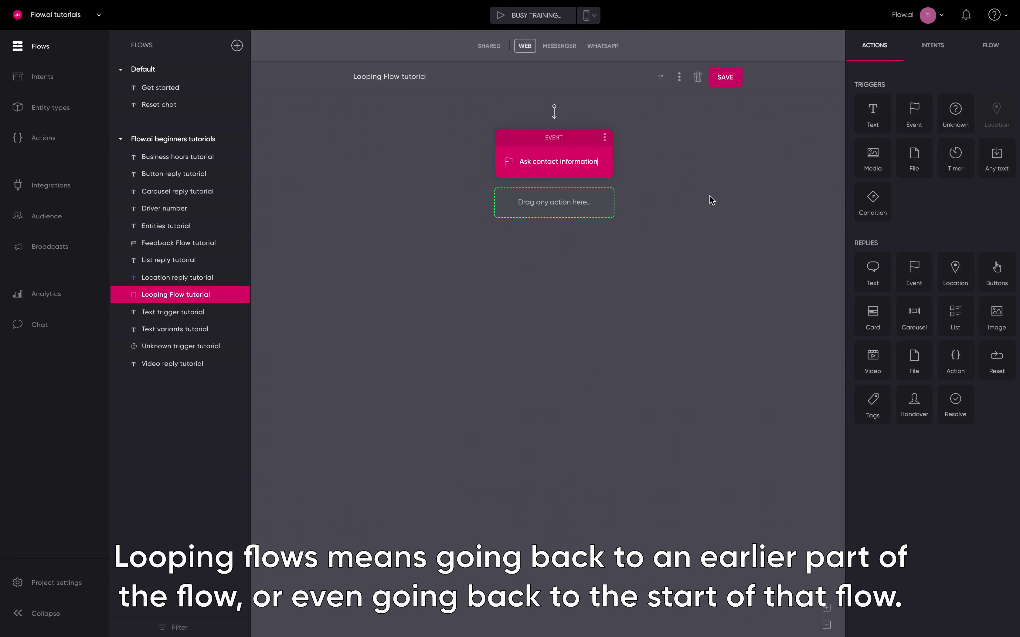
Add a 'What is your name?' reply followed by an Any text trigger saving to user.name
left_click_drag(872, 272, 609, 215)
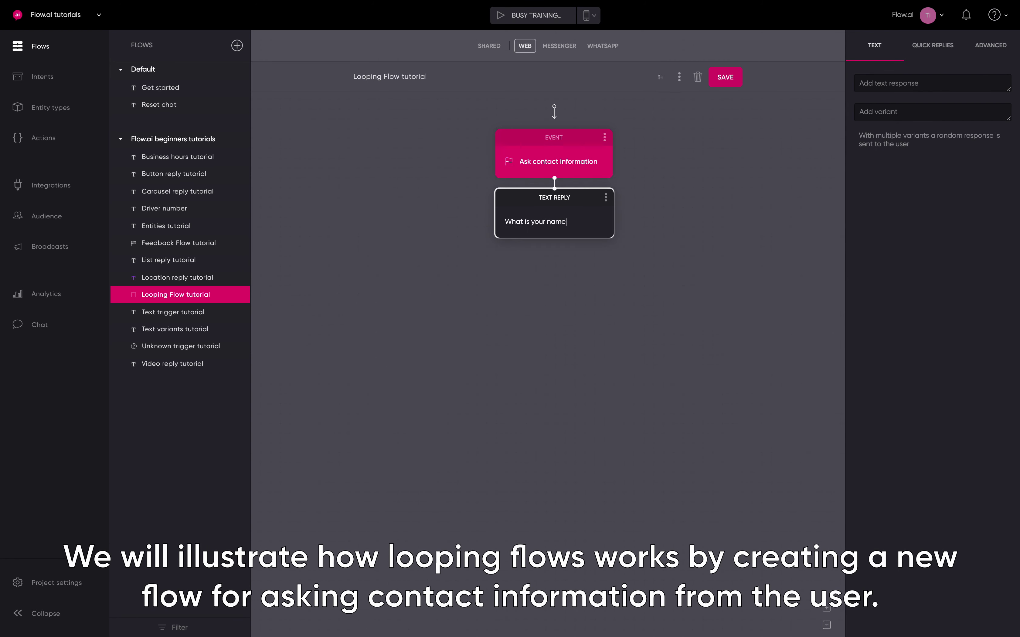
left_click(693, 283)
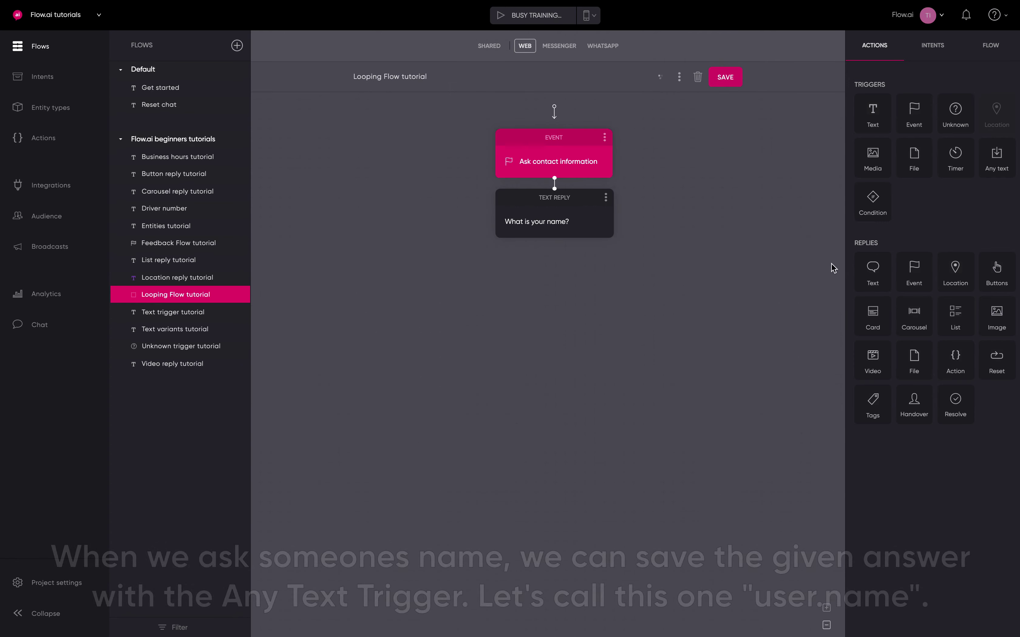
left_click_drag(997, 158, 568, 270)
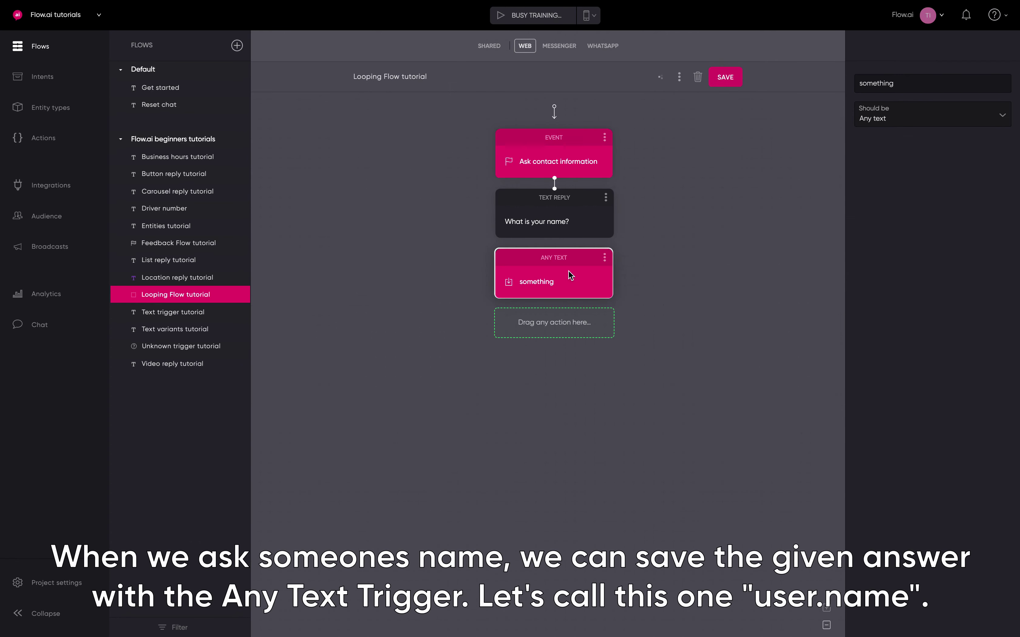
double_click(879, 87)
type("na")
left_click(882, 175)
left_click(768, 210)
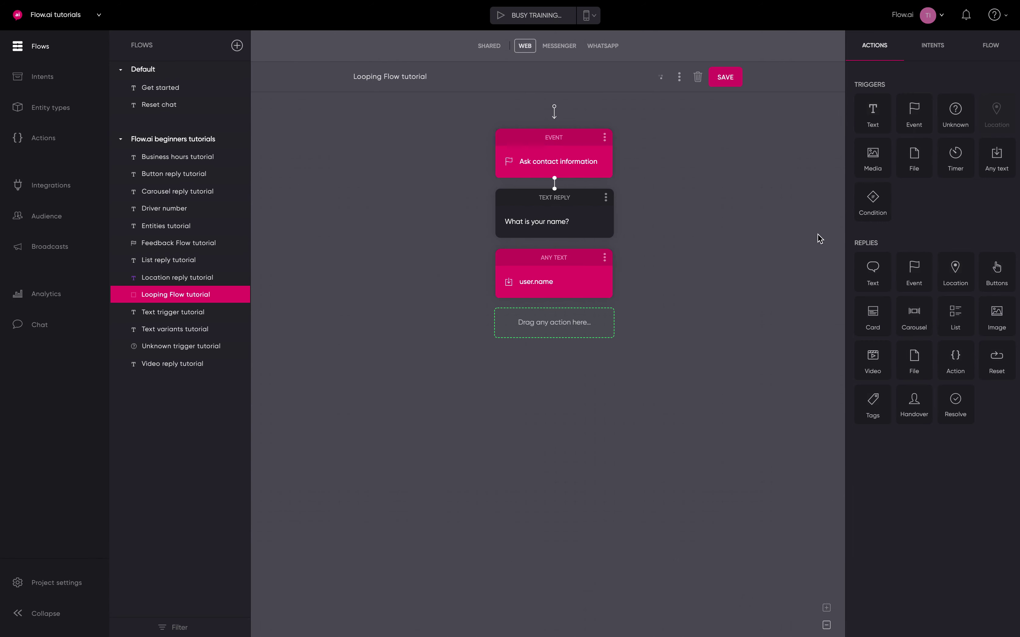
Add a text reply asking 'What is your email address?'
left_click_drag(861, 269, 551, 357)
type("What i")
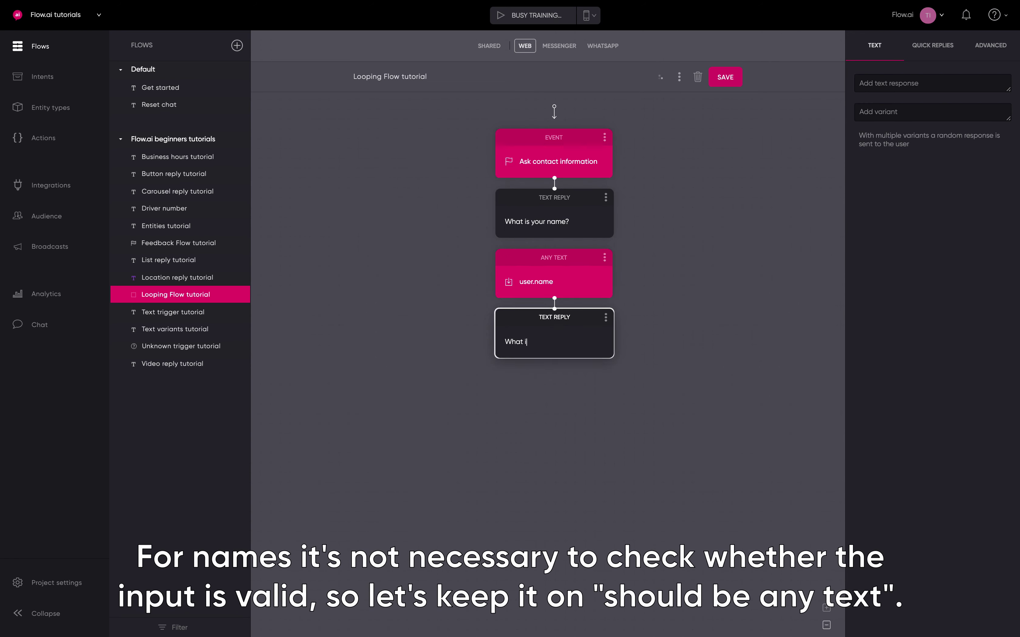
type("s your email address")
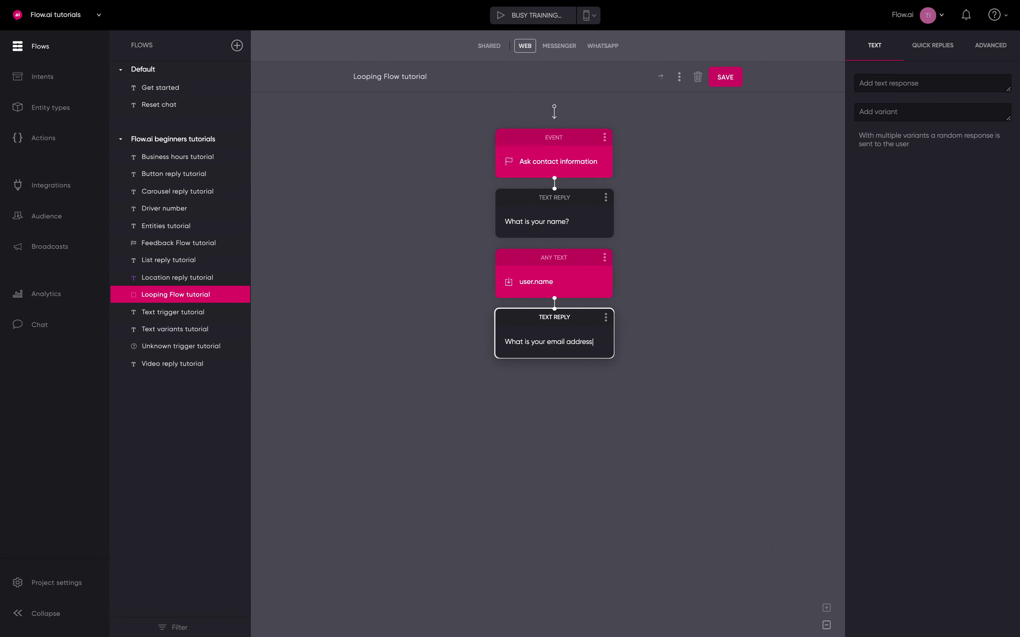
type("?")
left_click(706, 311)
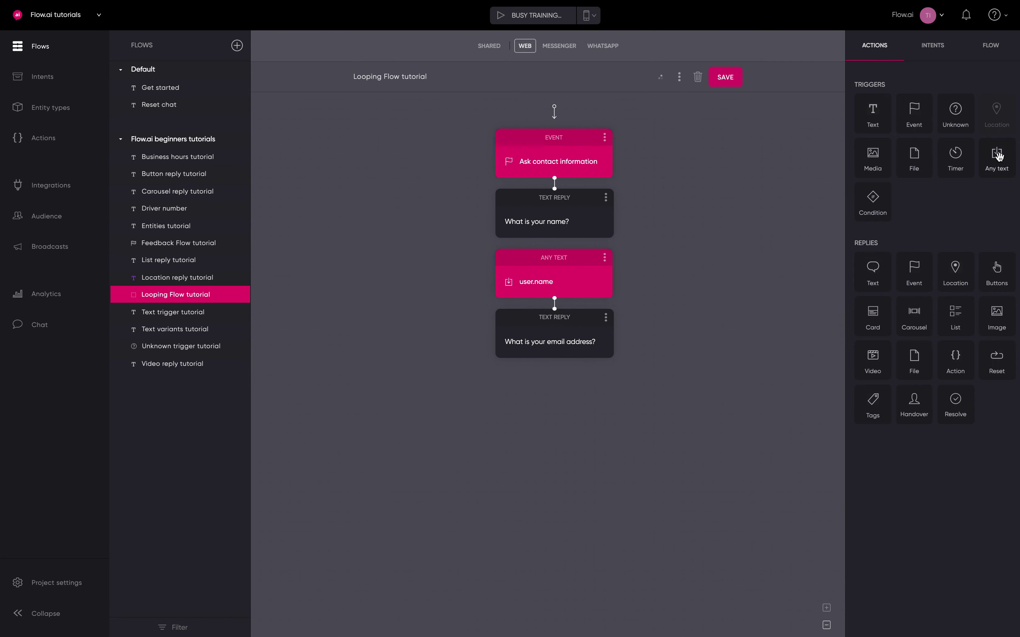
Add an Any text trigger saving to User E-mail, accepting only an Email address
left_click_drag(999, 156, 557, 418)
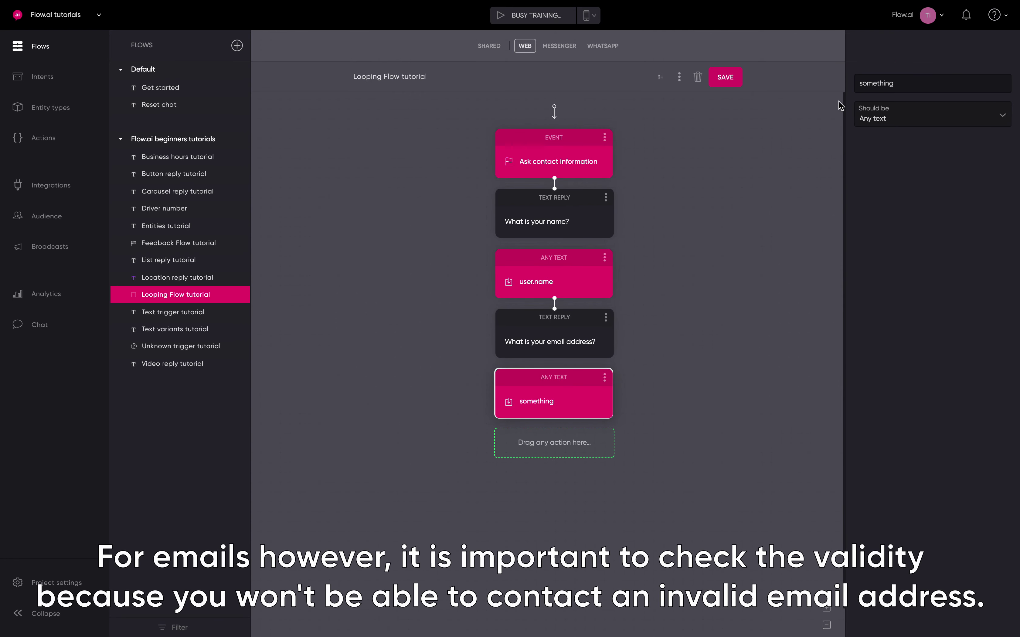
double_click(866, 83)
type("e-")
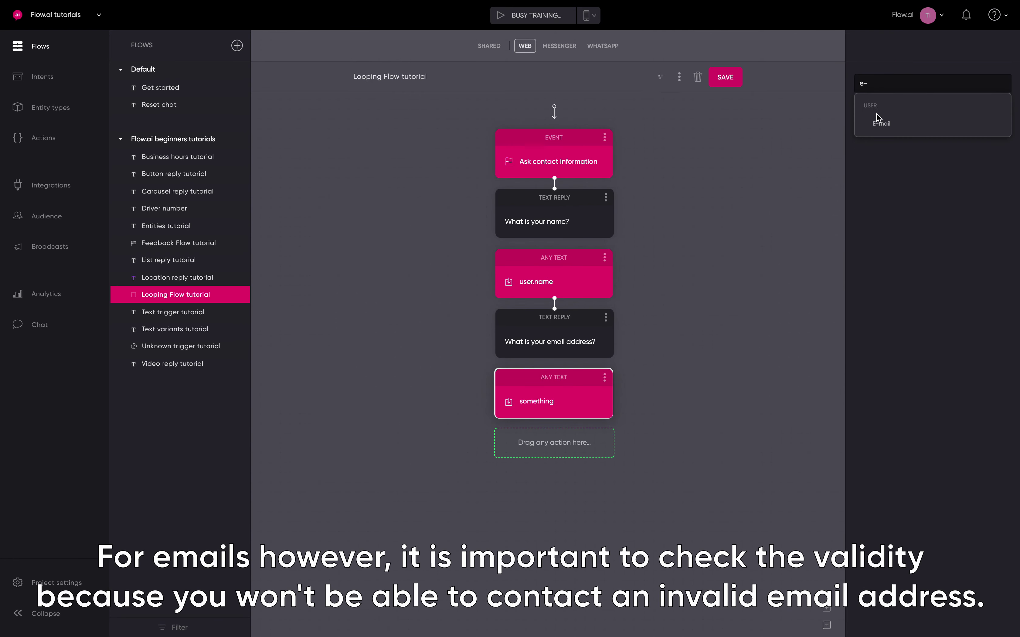
left_click(880, 121)
left_click(882, 123)
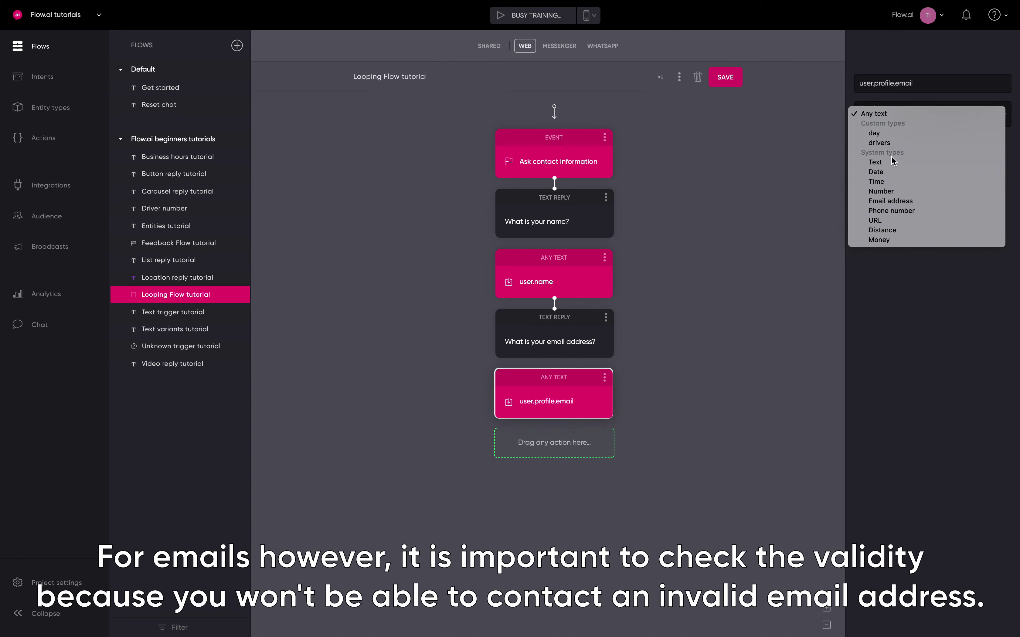
left_click(898, 202)
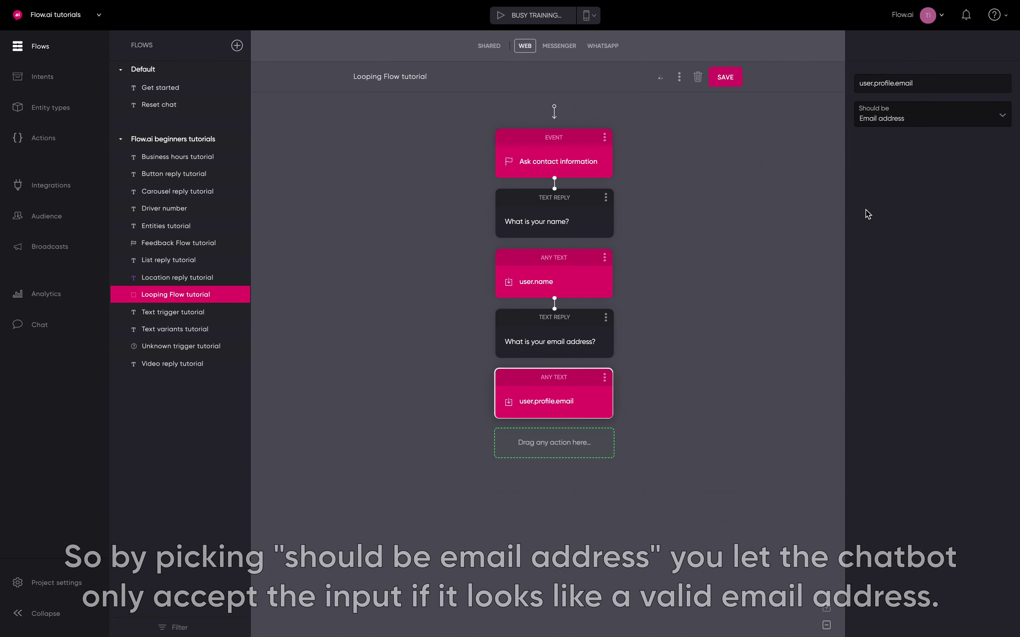
left_click(767, 264)
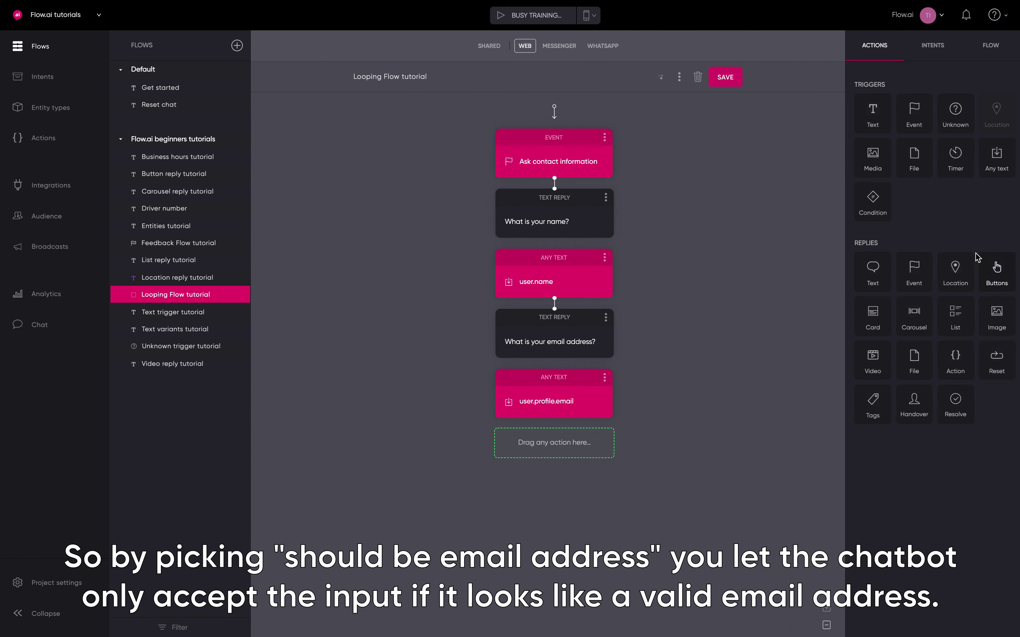
Add a text reply asking 'What is the topic of your question?'
left_click_drag(872, 269, 551, 548)
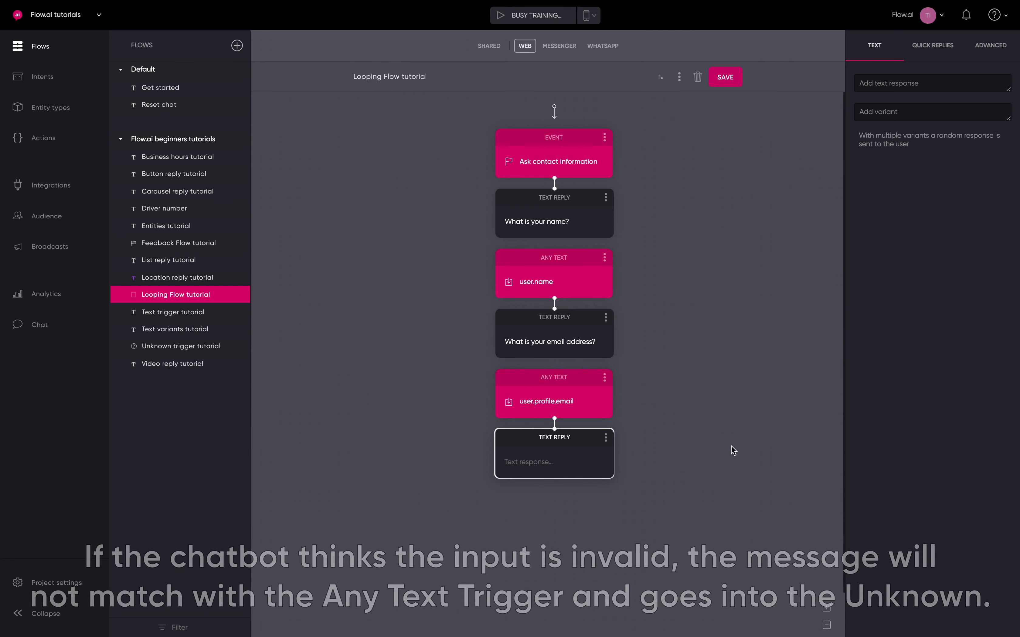
type("What is the topi")
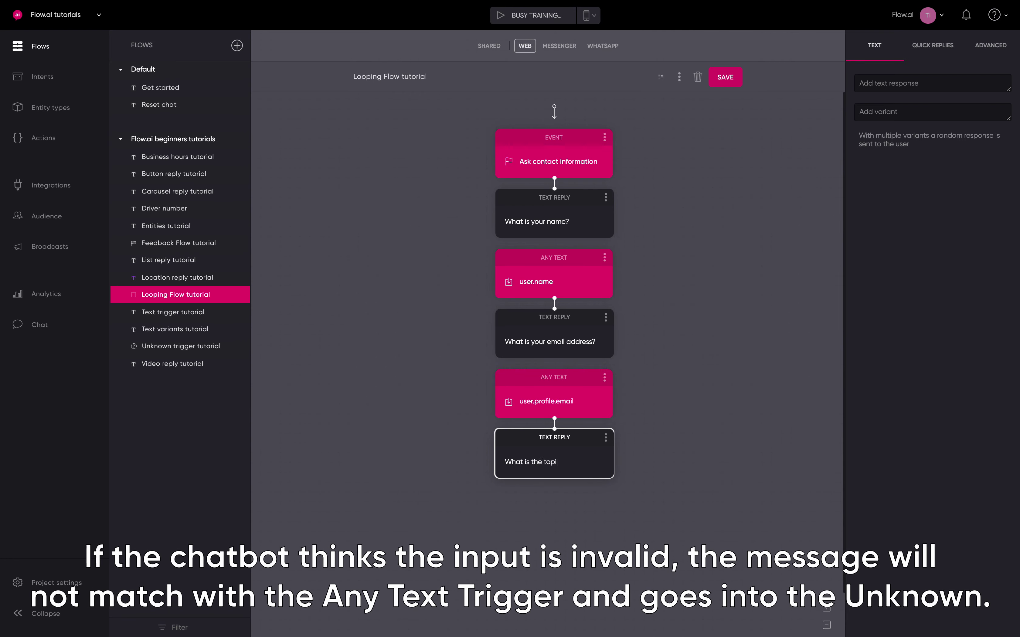
type("c of your quesion")
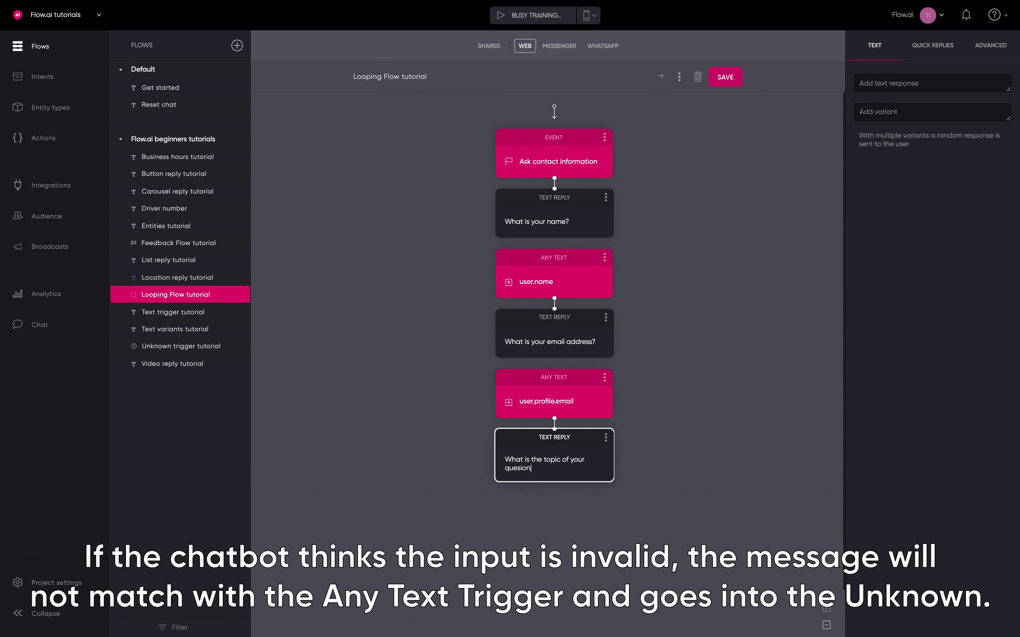
key("BackSpace")
key("BackSpace")
key("BackSpace")
type("tion?")
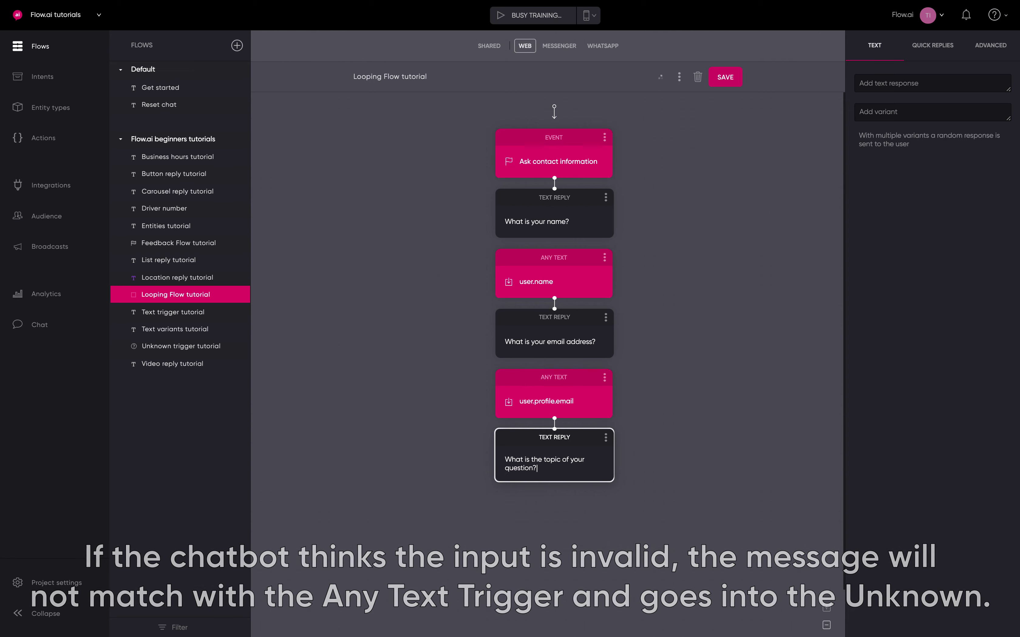
left_click(735, 353)
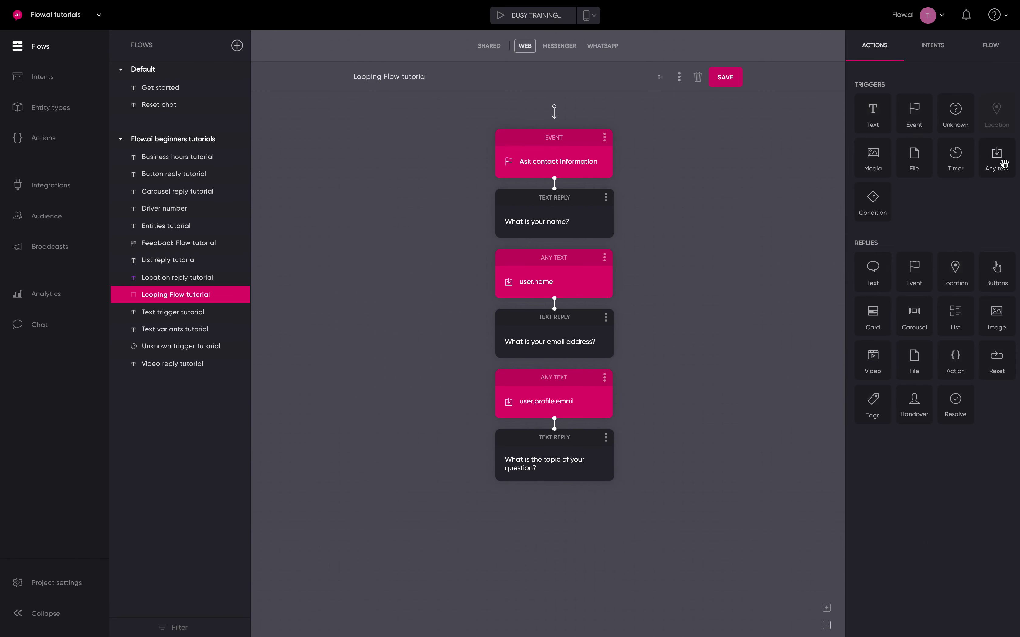
Add an Any text trigger named Topic to save the answer
left_click_drag(1003, 164, 520, 557)
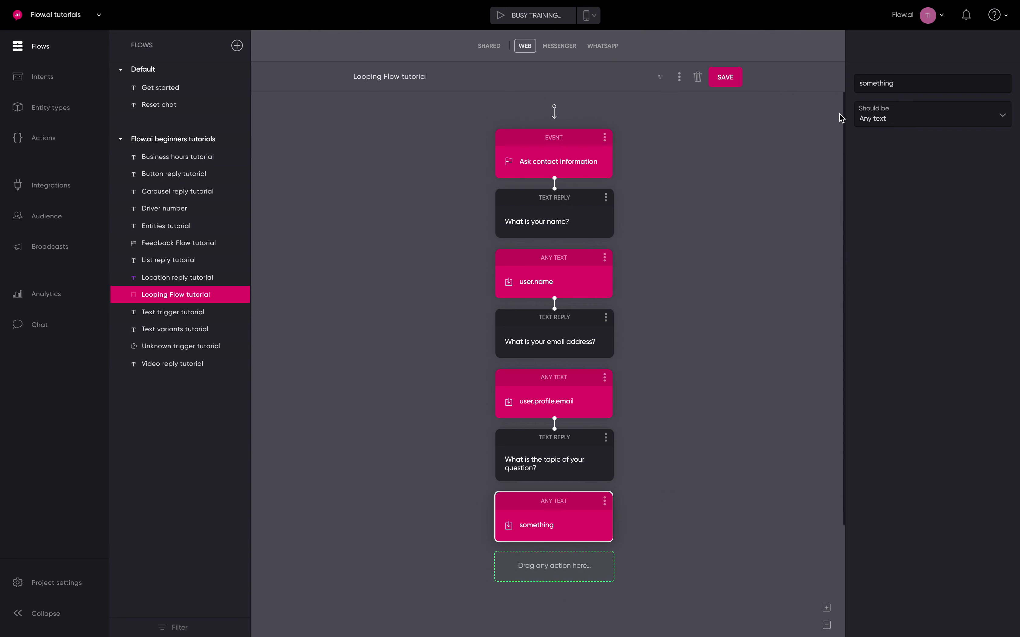
double_click(878, 83)
type("Topic")
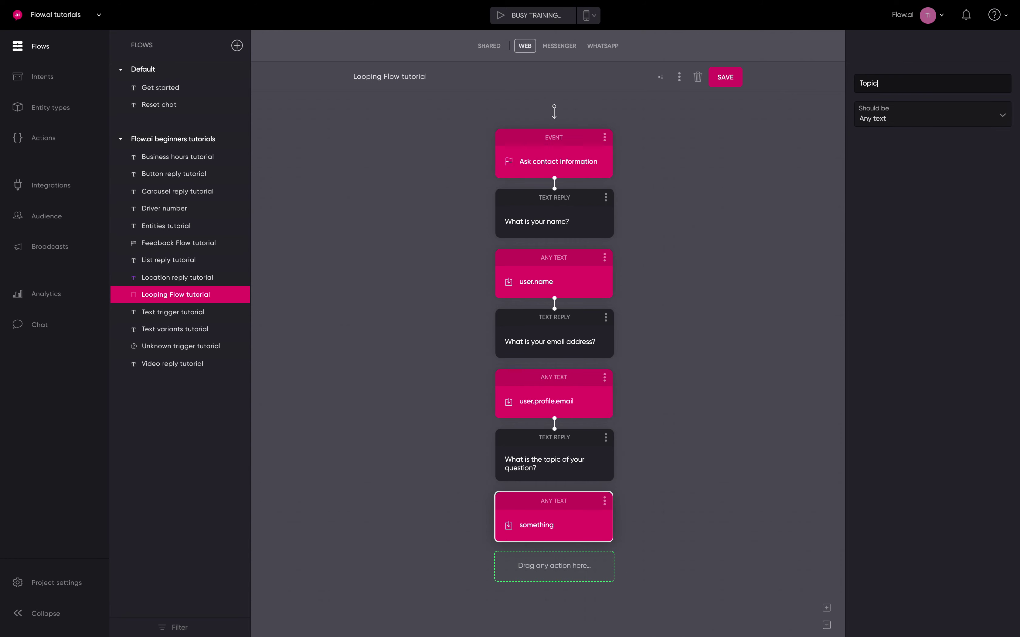
left_click(808, 157)
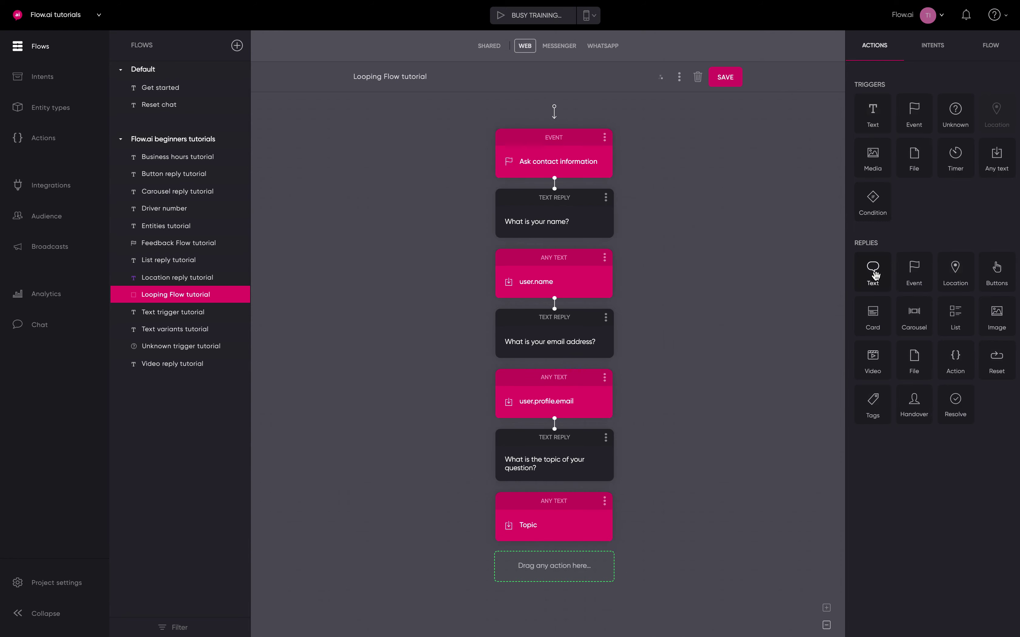
Add a reply 'Is this correct:' listing Name: {{user.name}}, Email: {{user.profile.email}} and Topic: {{Topic}}
left_click_drag(875, 275, 540, 596)
type("Is this correct:")
key("Return")
key("Return")
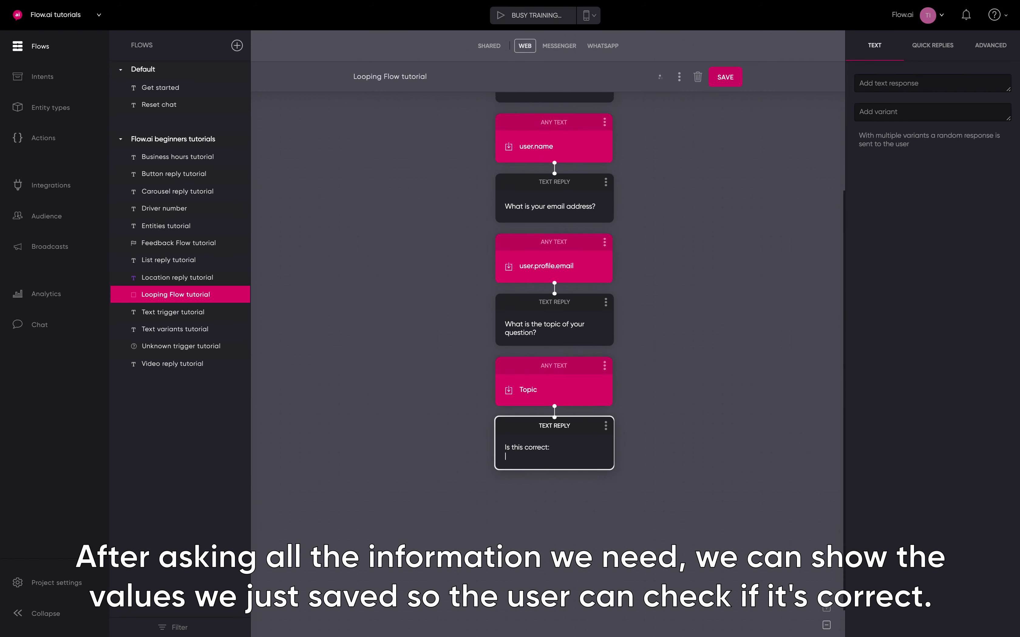
type("Name: {{user.na")
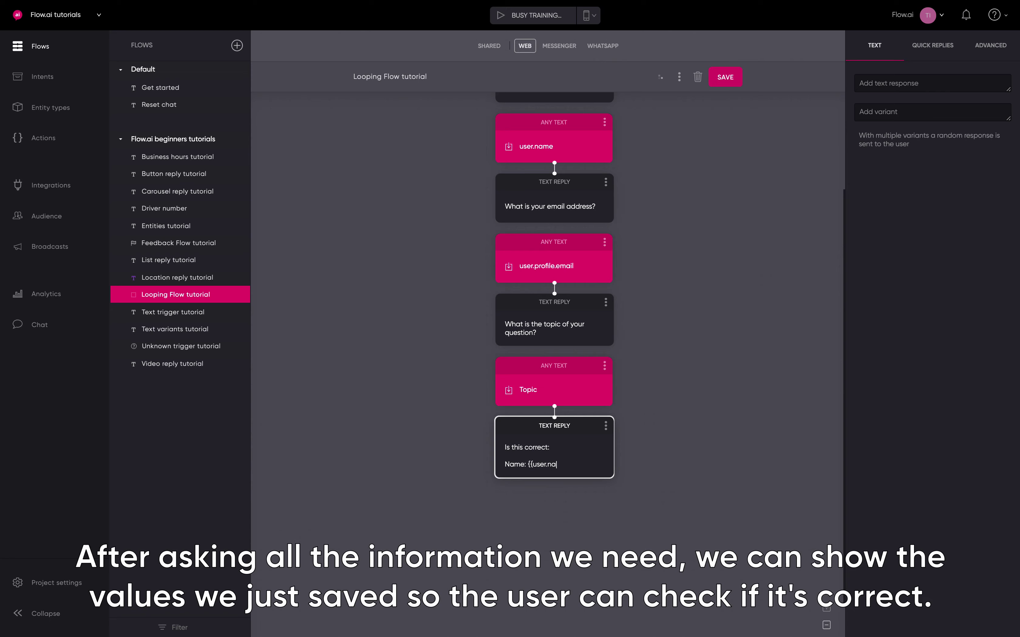
type("me}}")
key("Return")
type("Email:")
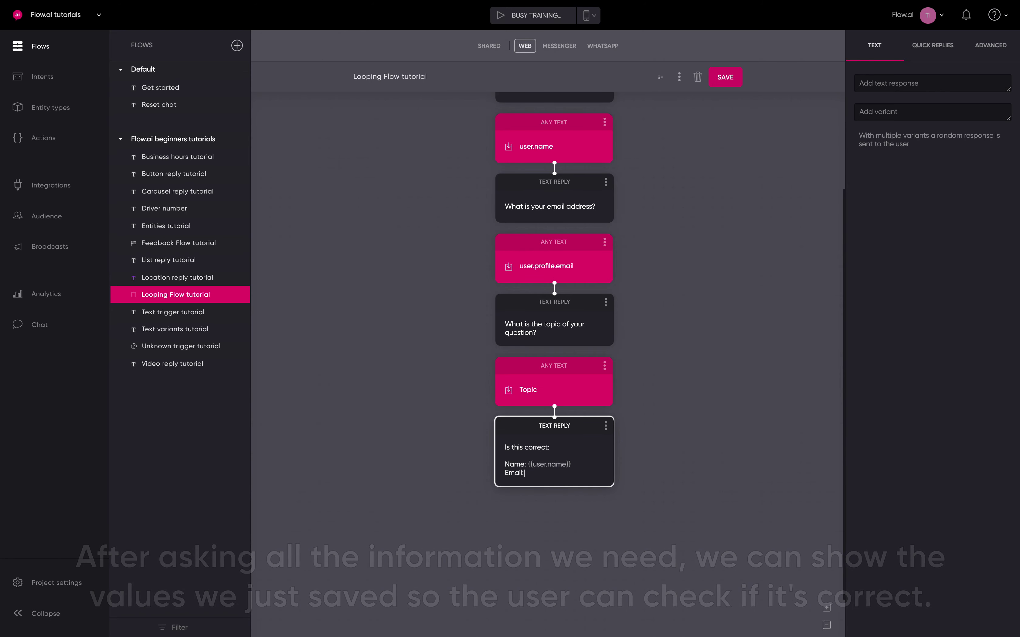
type(" {{user.profile.email")
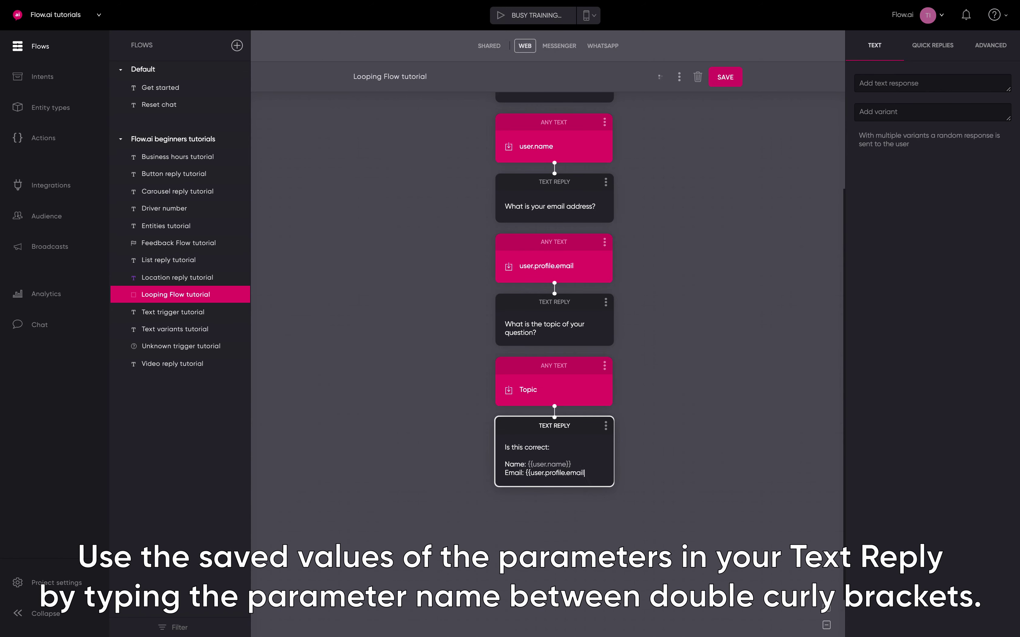
type("}}")
key("Return")
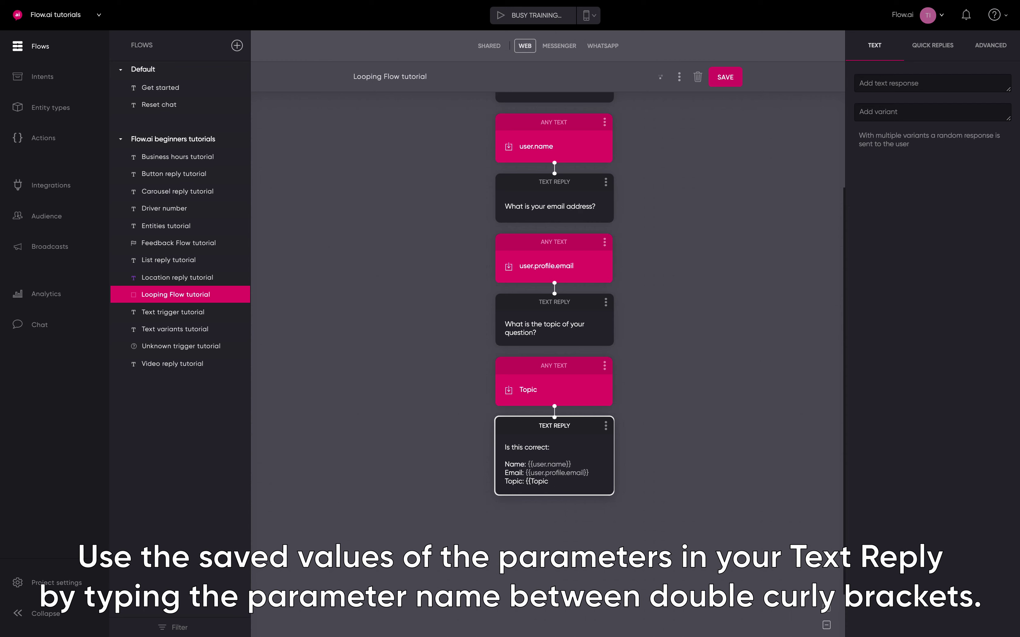
left_click(741, 463)
Give the confirmation reply two quick replies, Yes and No
left_click(555, 438)
left_click(933, 46)
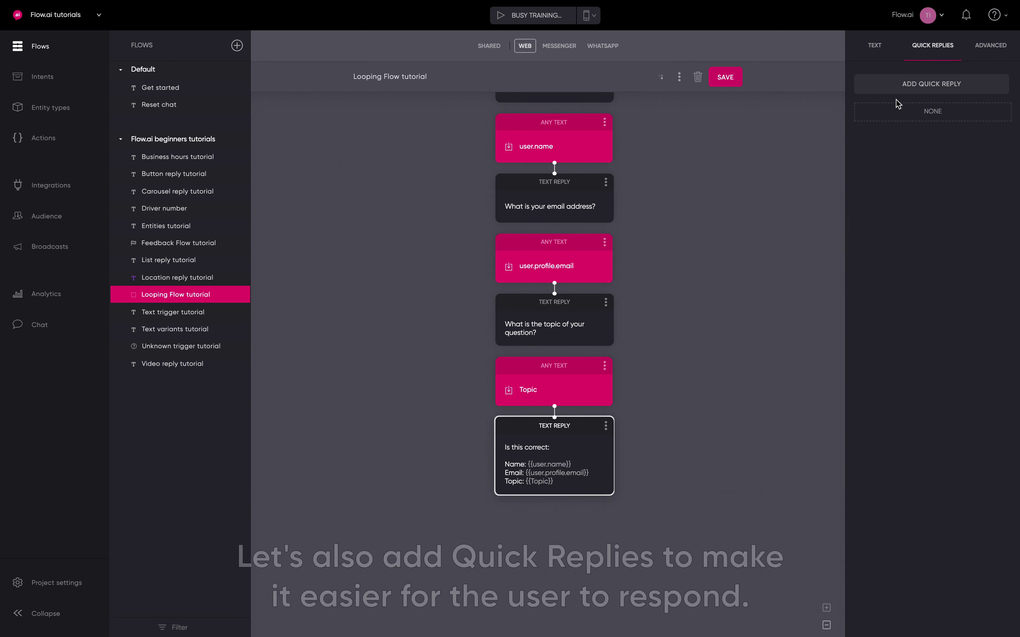
left_click(908, 83)
left_click(879, 173)
type("Yes")
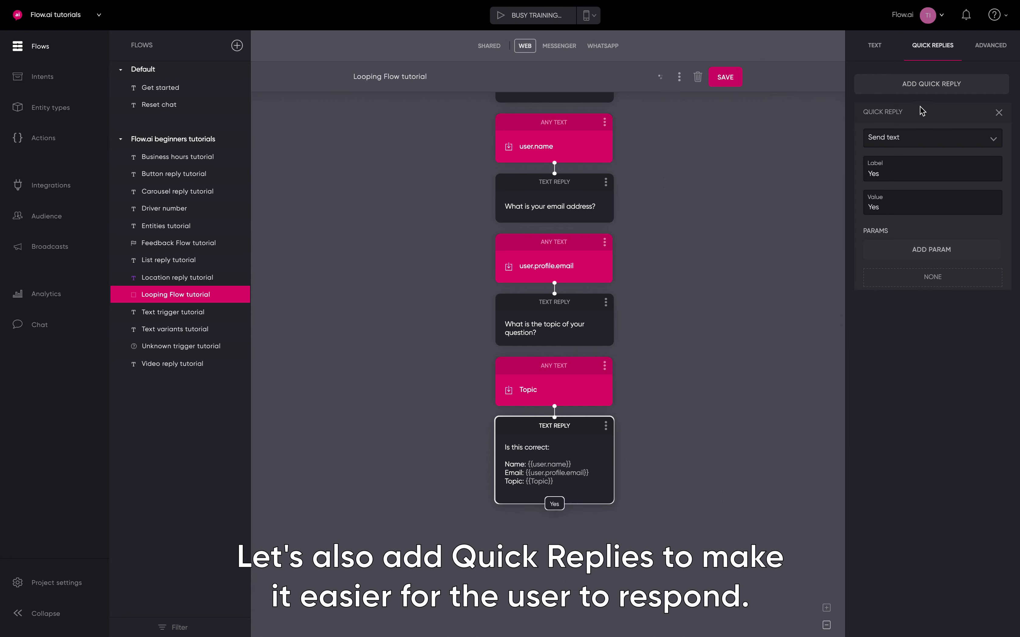
left_click(923, 84)
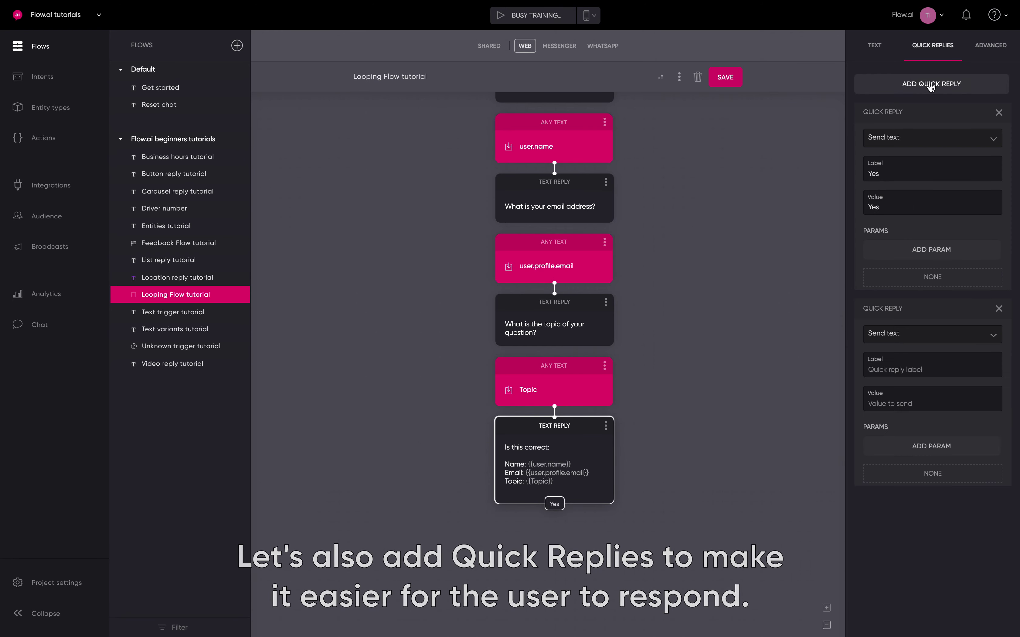
left_click(890, 371)
type("No")
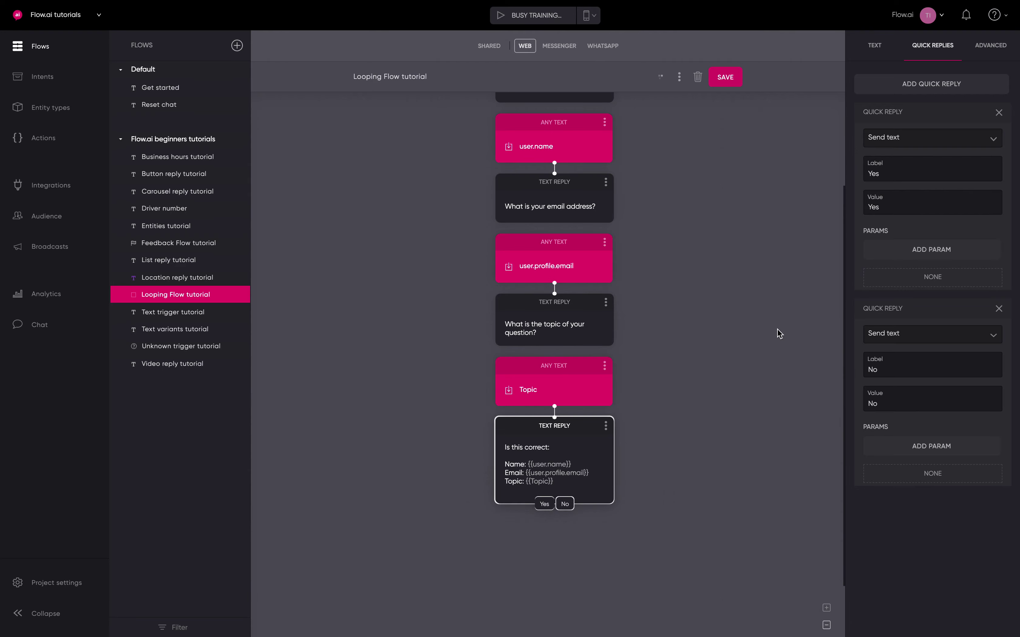
left_click(818, 219)
Place the existing Yes and No intents side by side under the confirmation reply
left_click(928, 47)
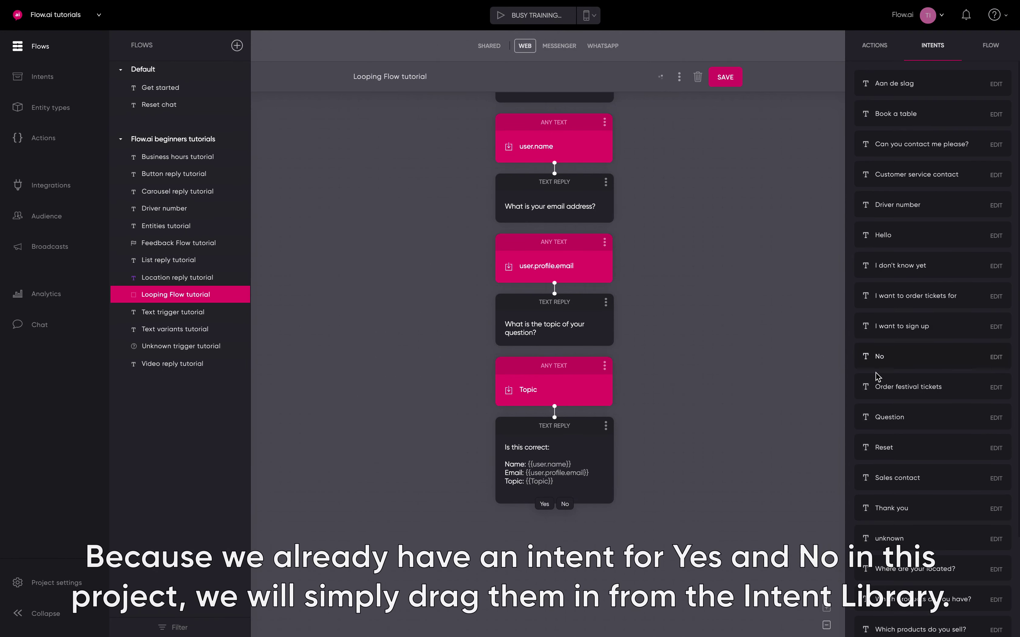
scroll(887, 367, "down", 3)
left_click_drag(889, 537, 519, 602)
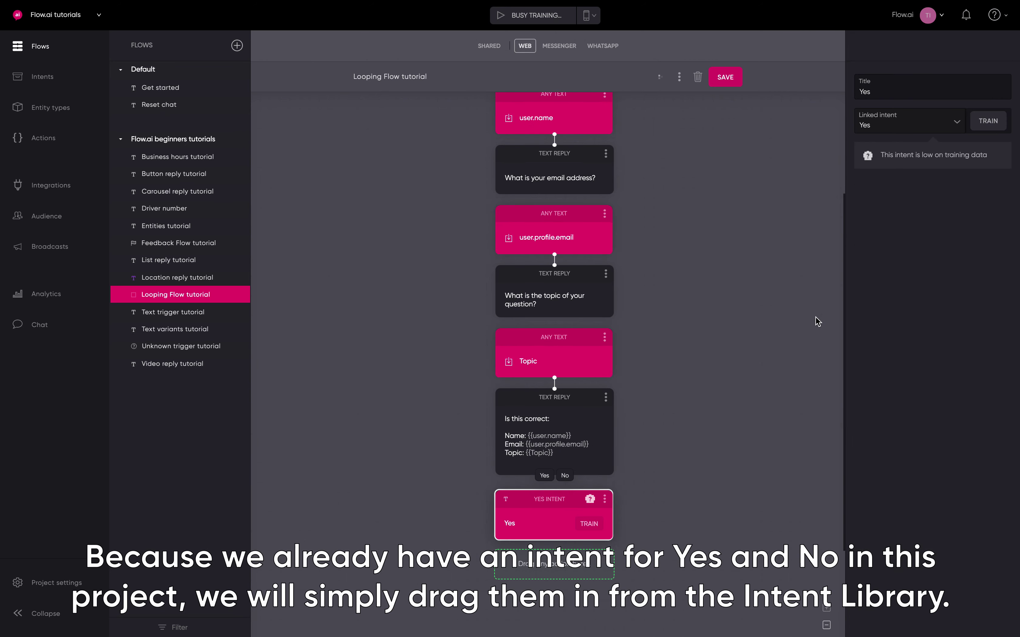
left_click(818, 322)
left_click_drag(884, 361, 615, 601)
left_click(683, 423)
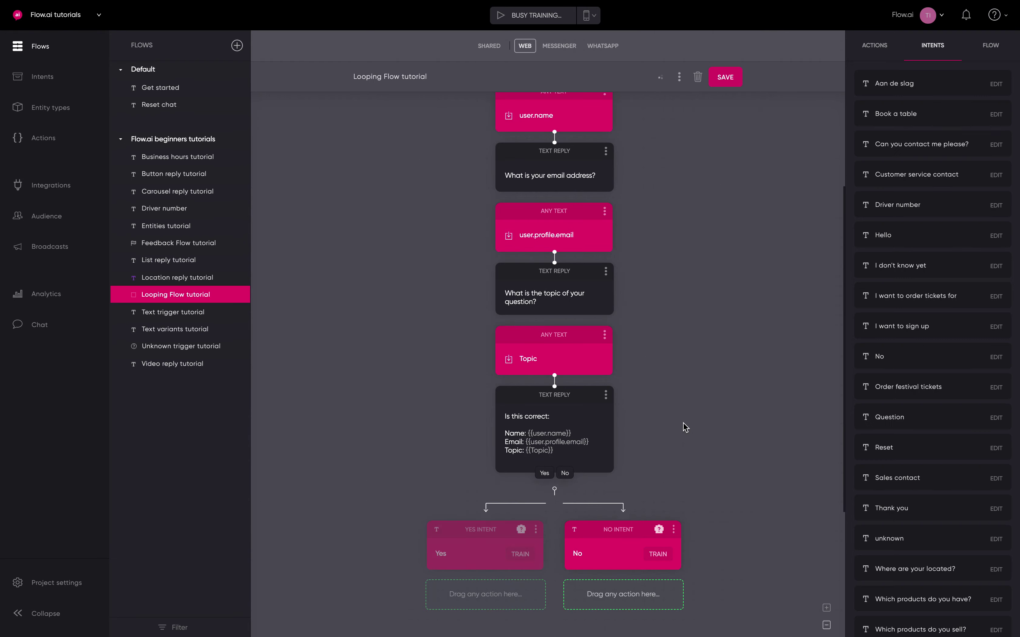
scroll(682, 423, "down", 3)
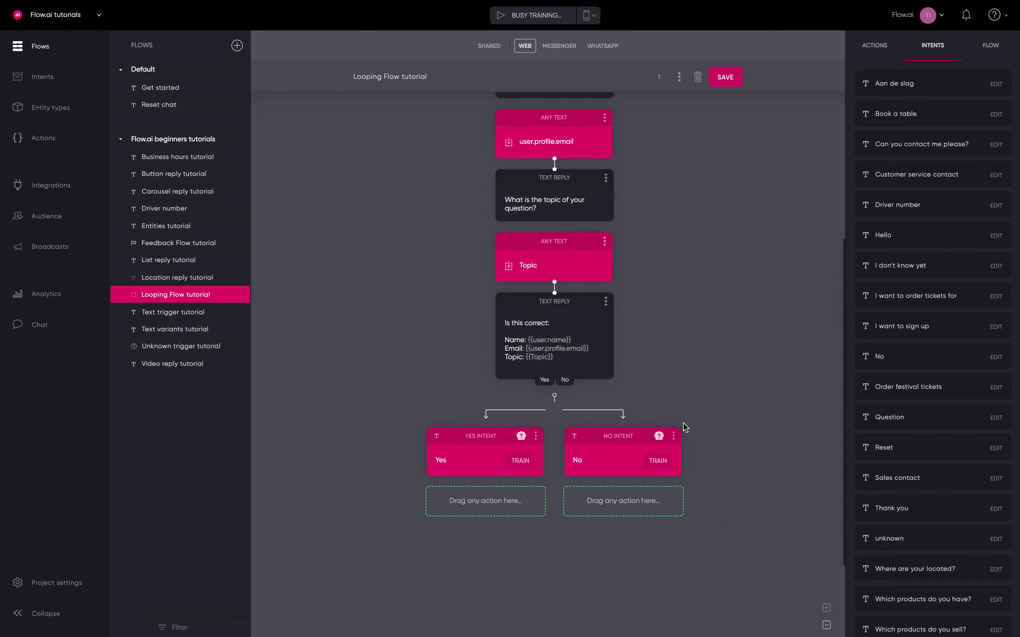
Add an Unknown trigger beside Yes and No replying 'Please respond with yes or no.'
left_click(876, 58)
left_click_drag(955, 112, 683, 479)
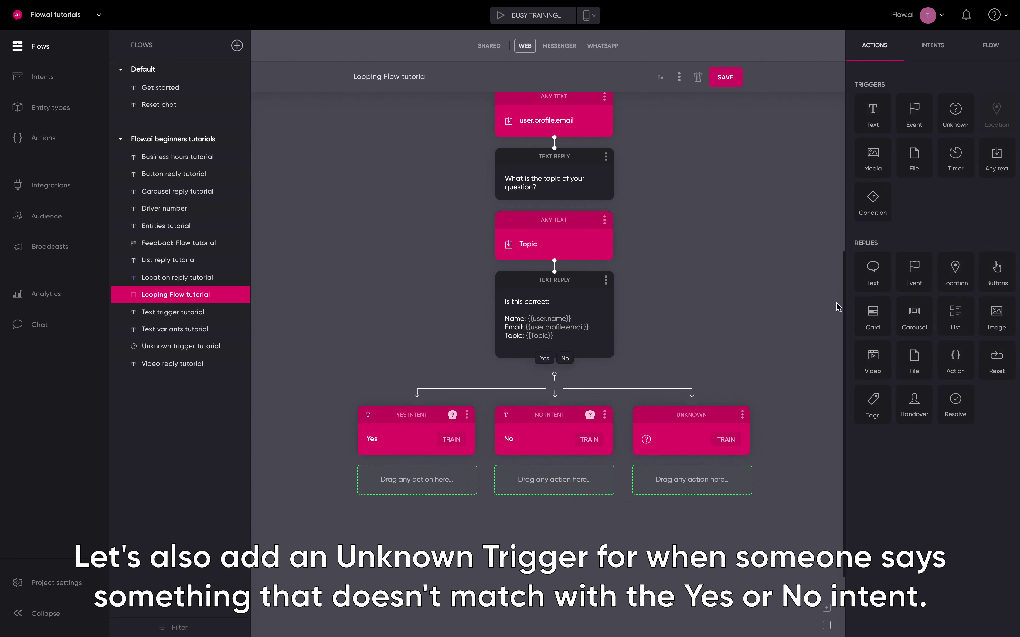
left_click_drag(871, 287, 691, 586)
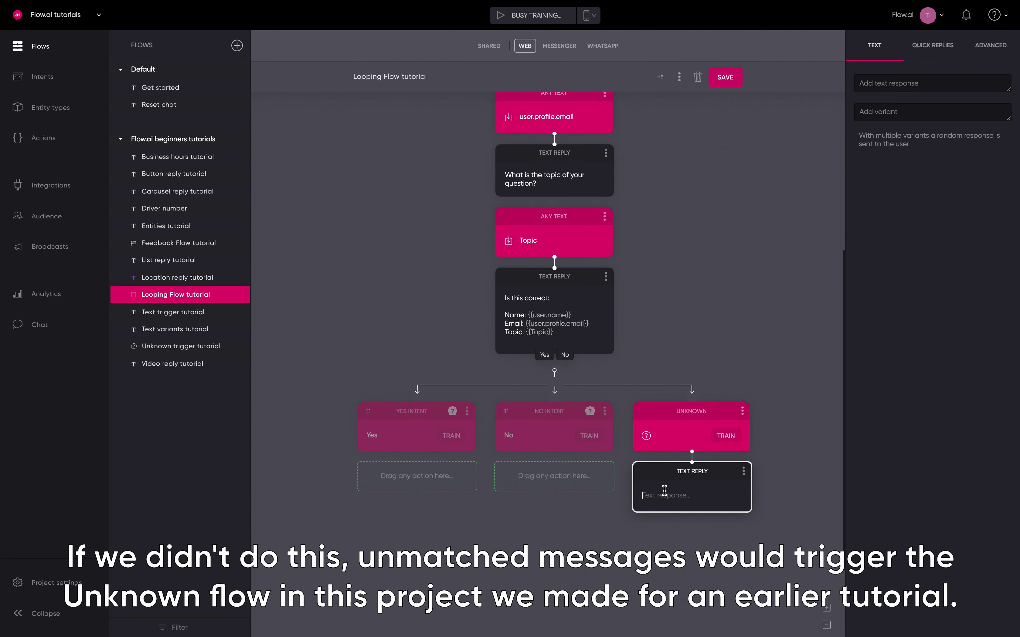
type("Please respond with yes or no.")
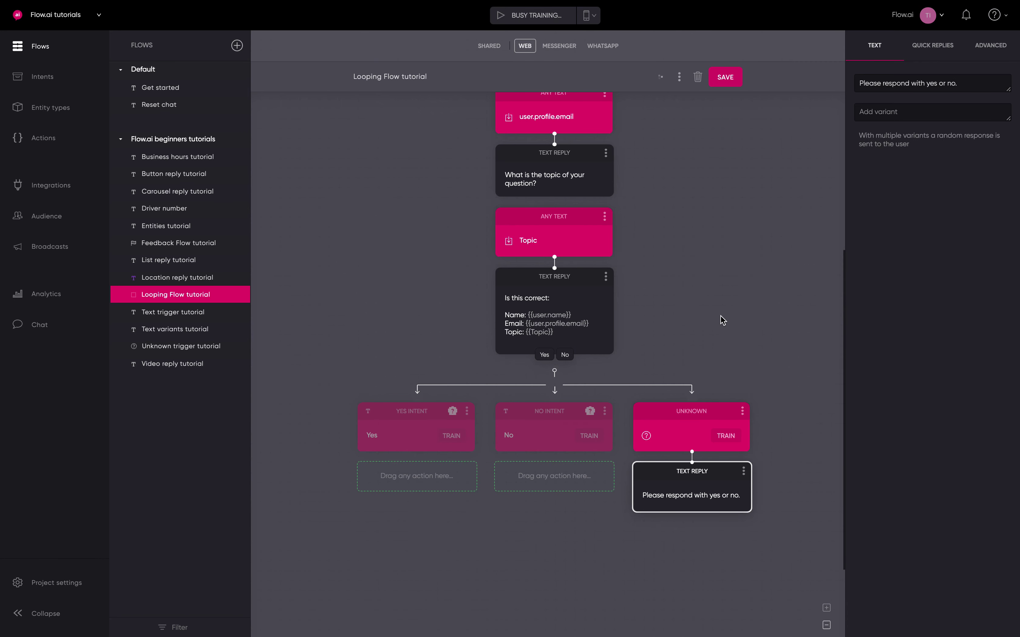
Under Yes, add the reply 'Alright, we will contact you in a moment!' then a Handover
left_click(723, 321)
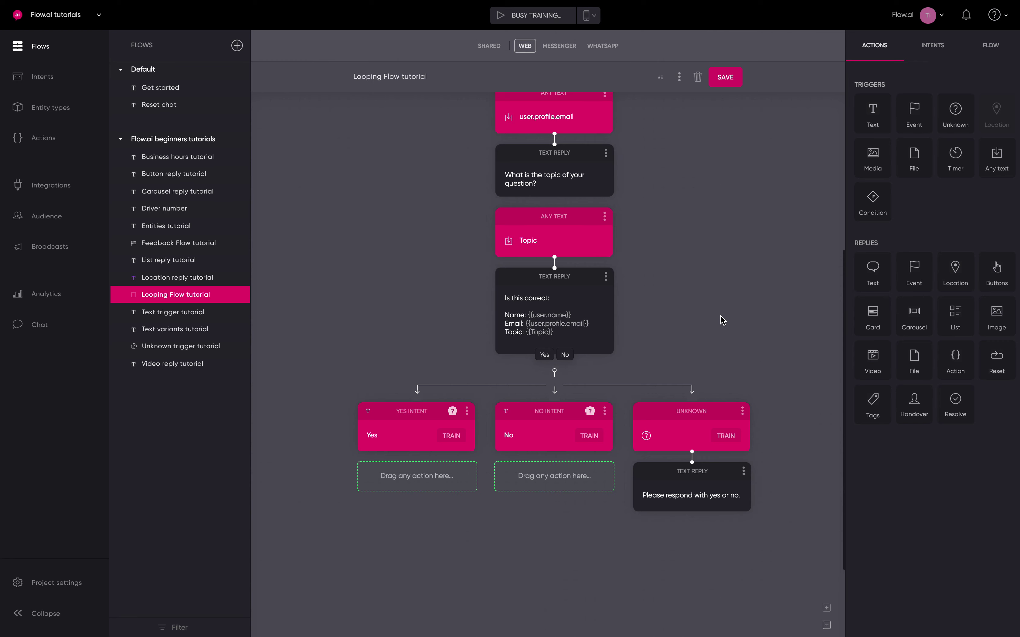
left_click_drag(873, 272, 379, 582)
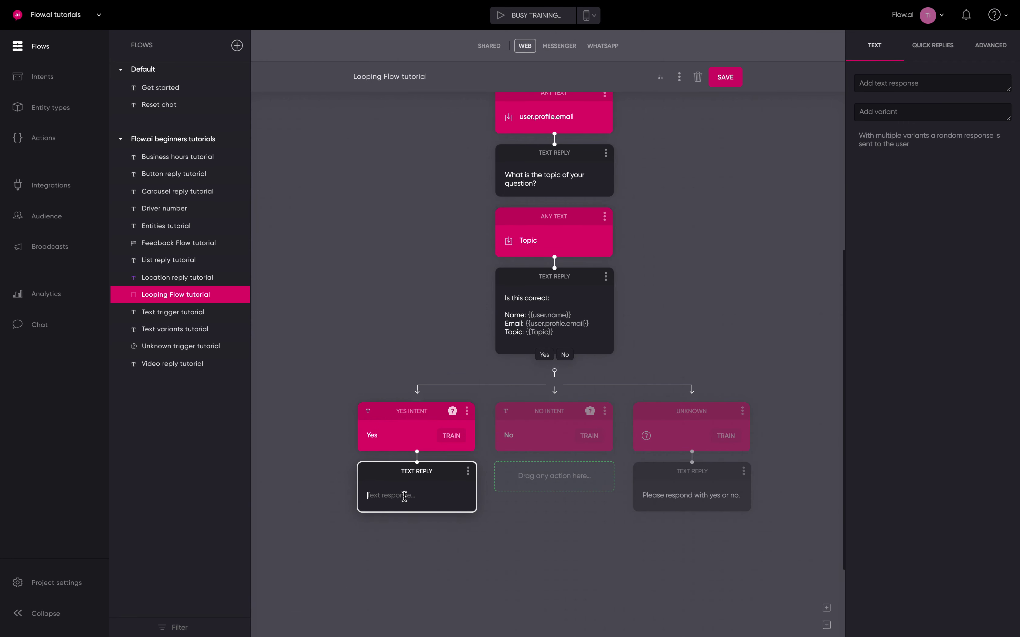
type("Alrifh")
type("ght, we will")
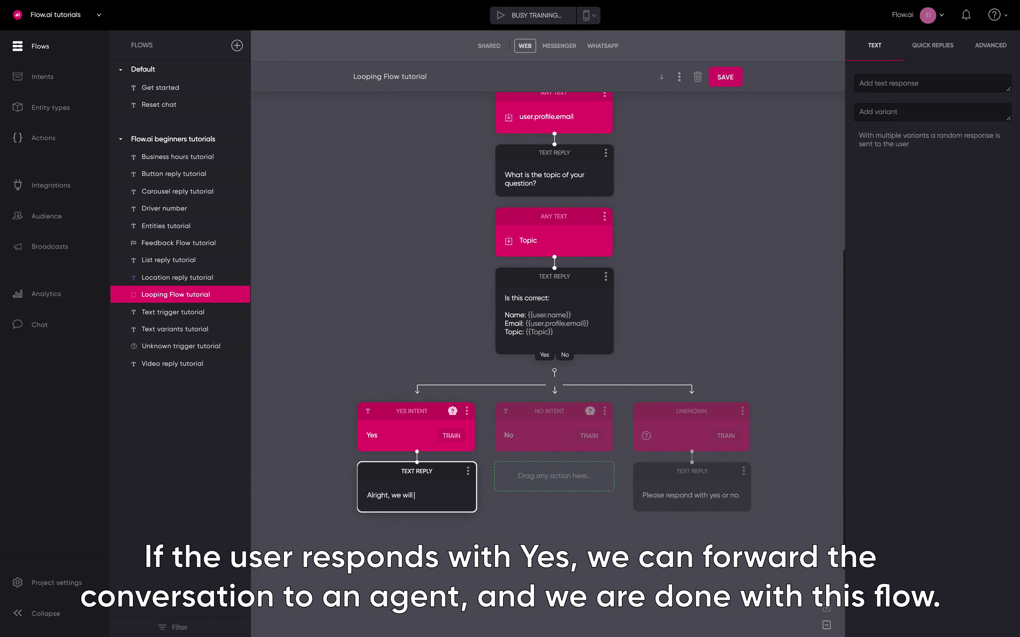
type(" contact you in a moment!")
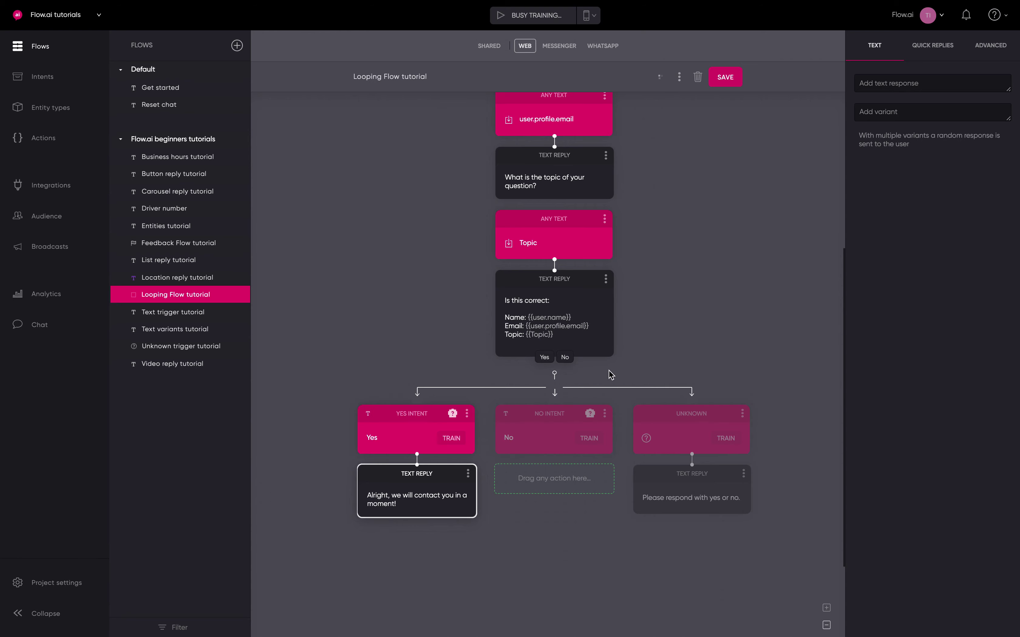
left_click(611, 375)
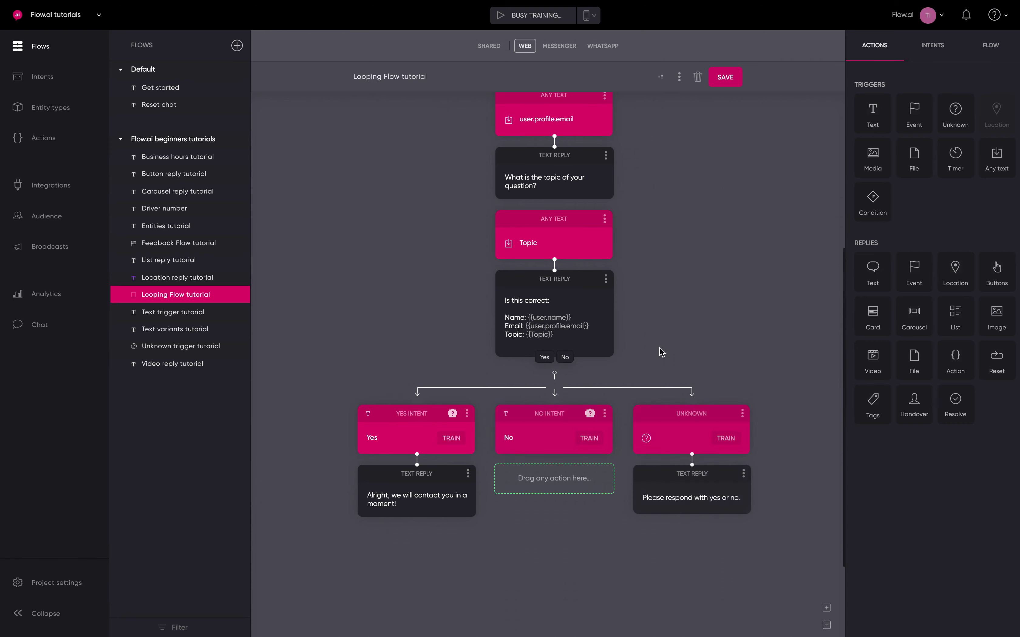
left_click_drag(914, 399, 432, 552)
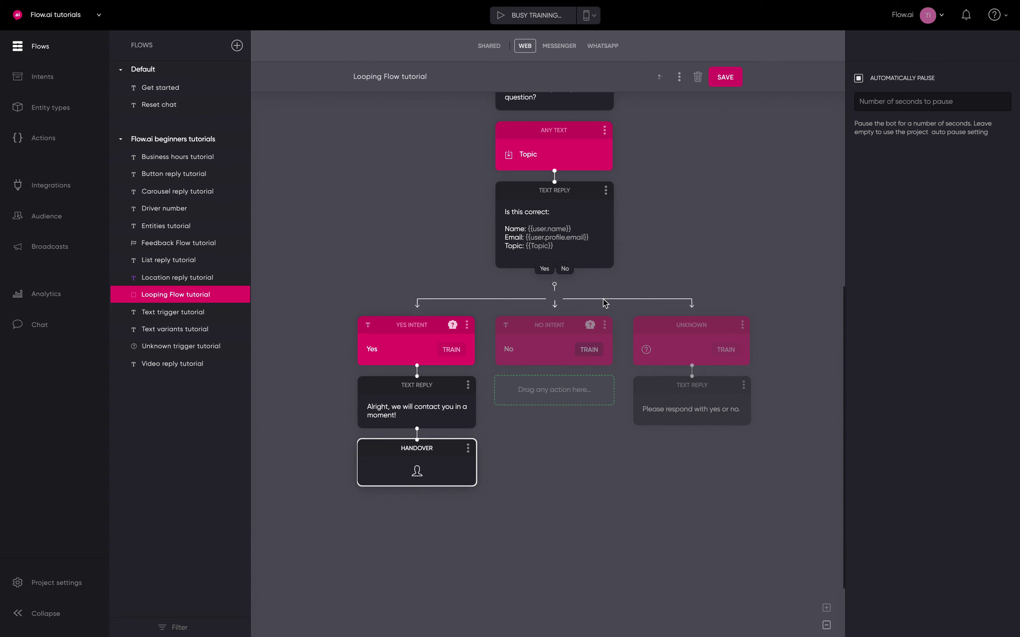
left_click(674, 230)
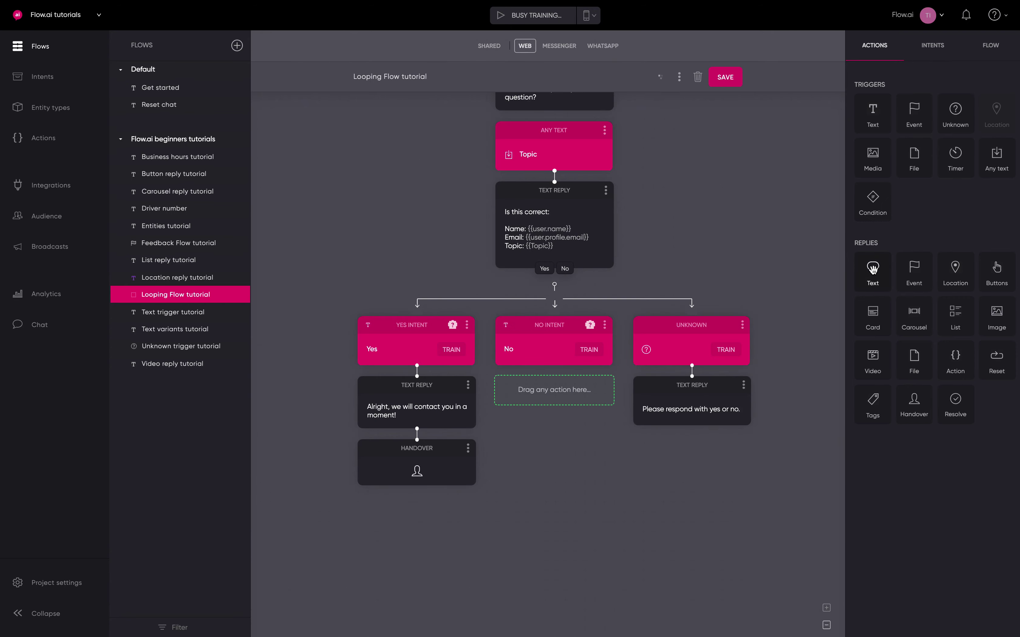
Add a 'Too bad :(' text reply under the No intent
left_click_drag(872, 269, 553, 431)
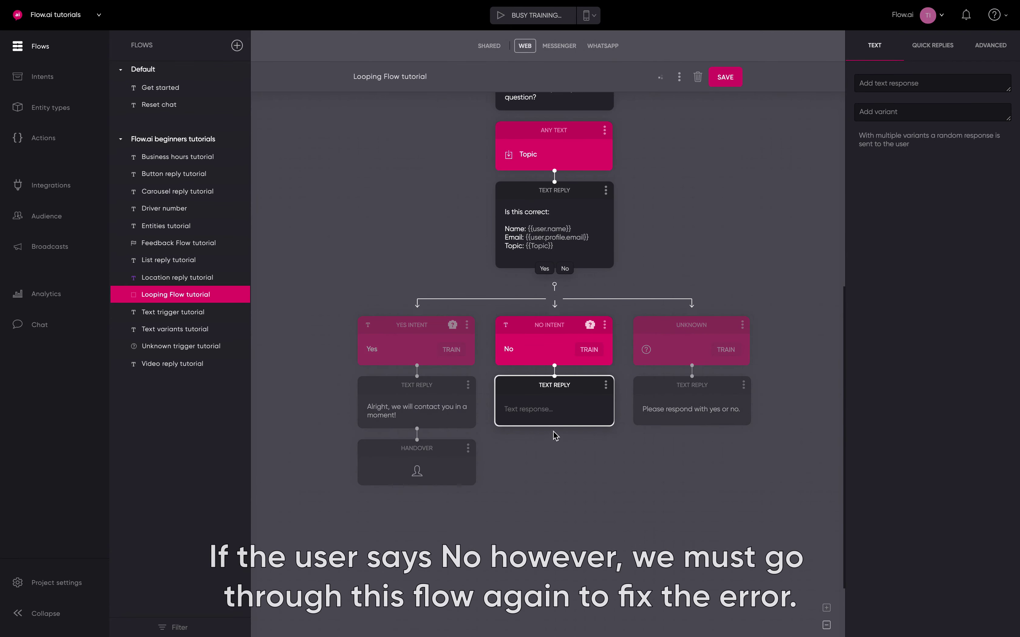
left_click(562, 408)
type("Too bad :(")
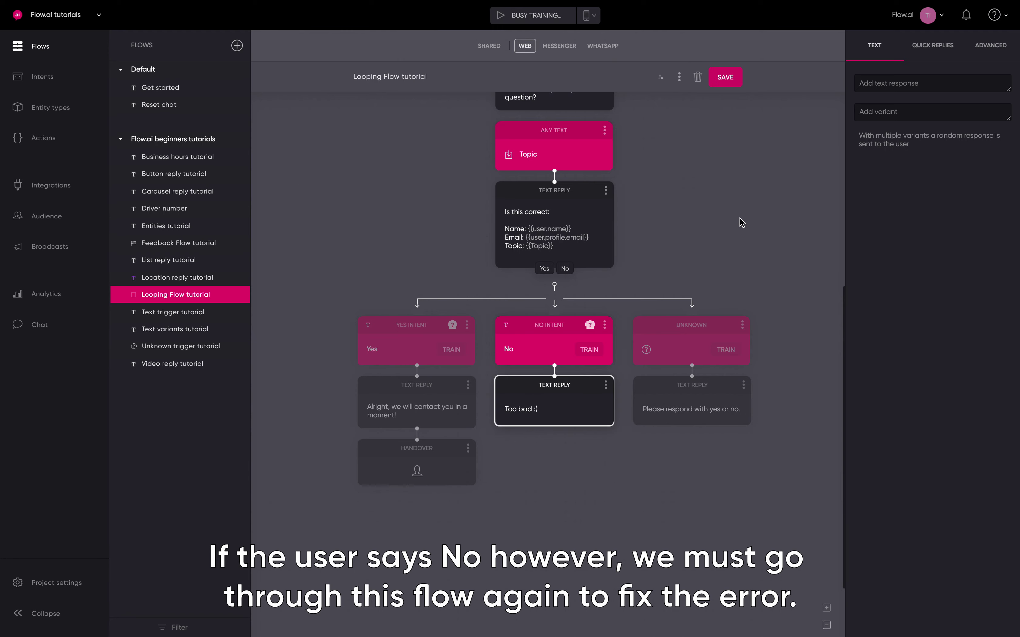
left_click(742, 222)
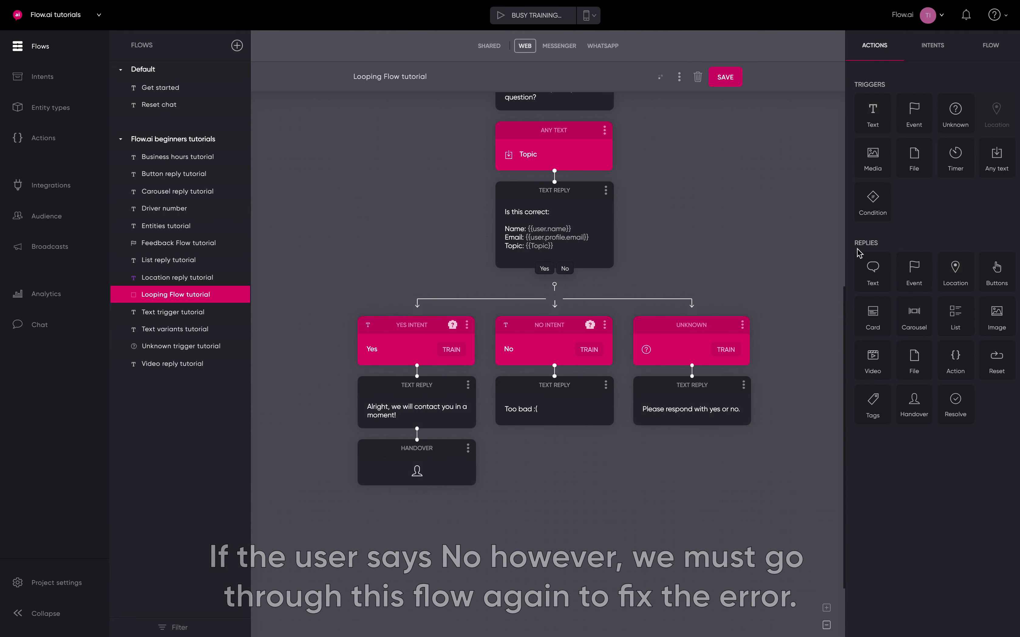
Follow it with a second reply, 'Let's go over it again!'
left_click_drag(862, 259, 534, 548)
type("Let's go over it again!")
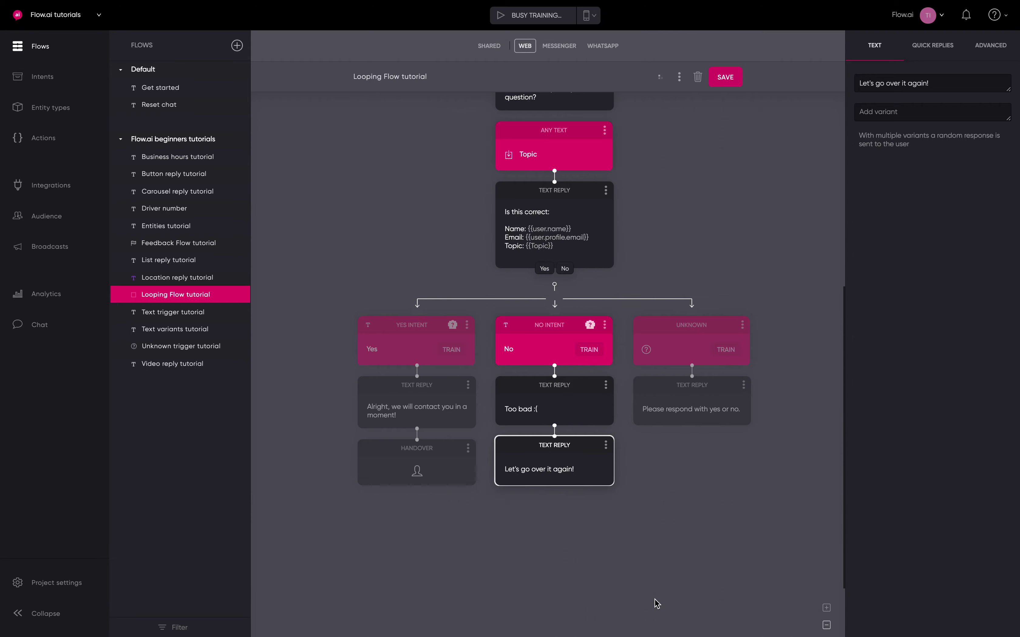
left_click(655, 603)
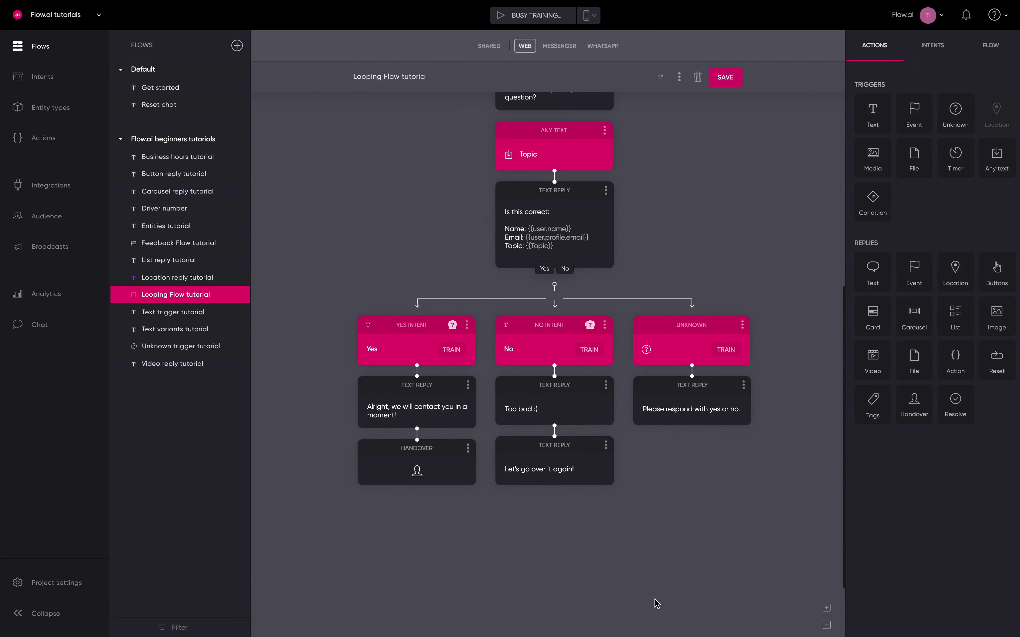
Add a Reset step set to Reset all parameters below 'Let's go over it again!'
left_click_drag(994, 367, 561, 577)
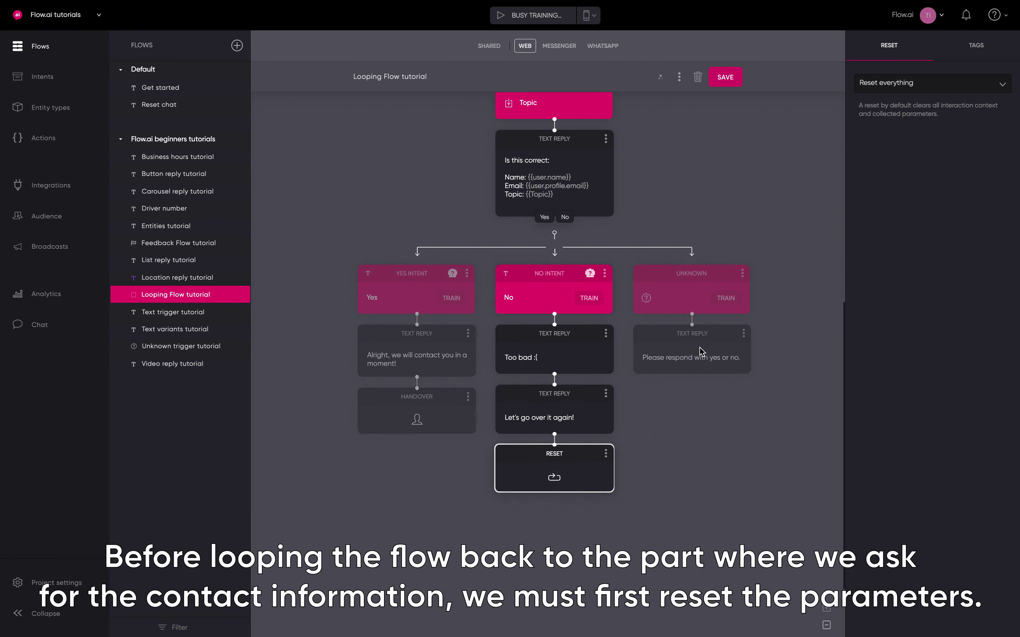
left_click(913, 89)
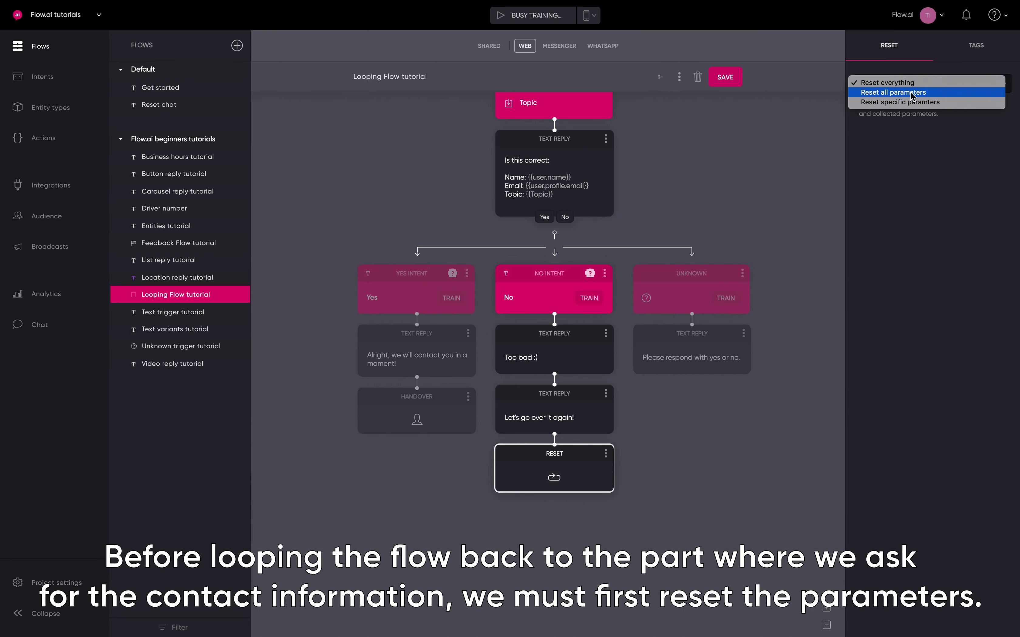
left_click(913, 92)
left_click(785, 127)
scroll(785, 127, "up", 5)
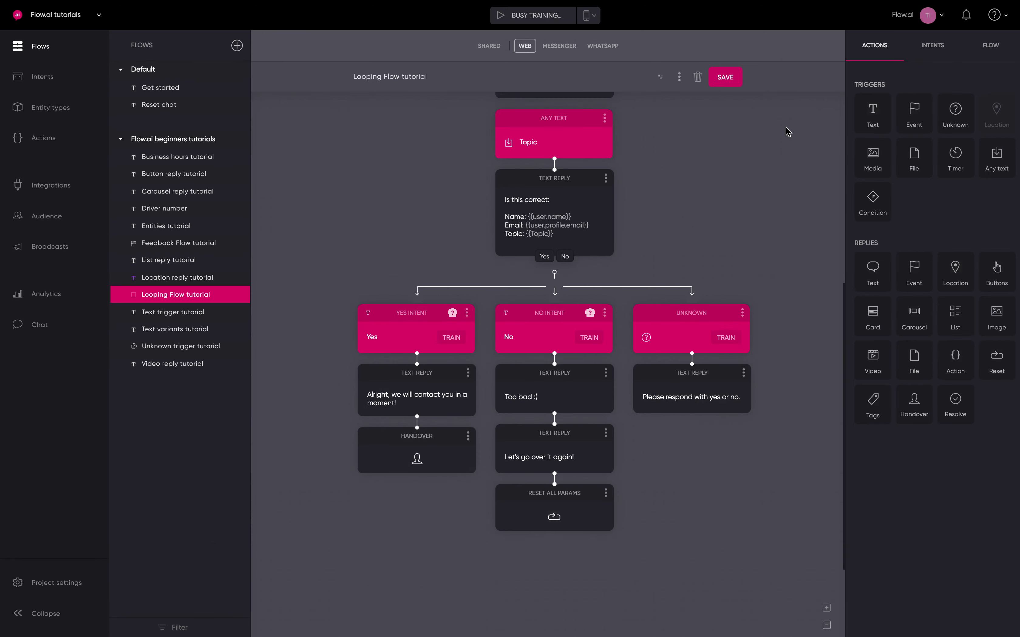
scroll(786, 127, "up", 5)
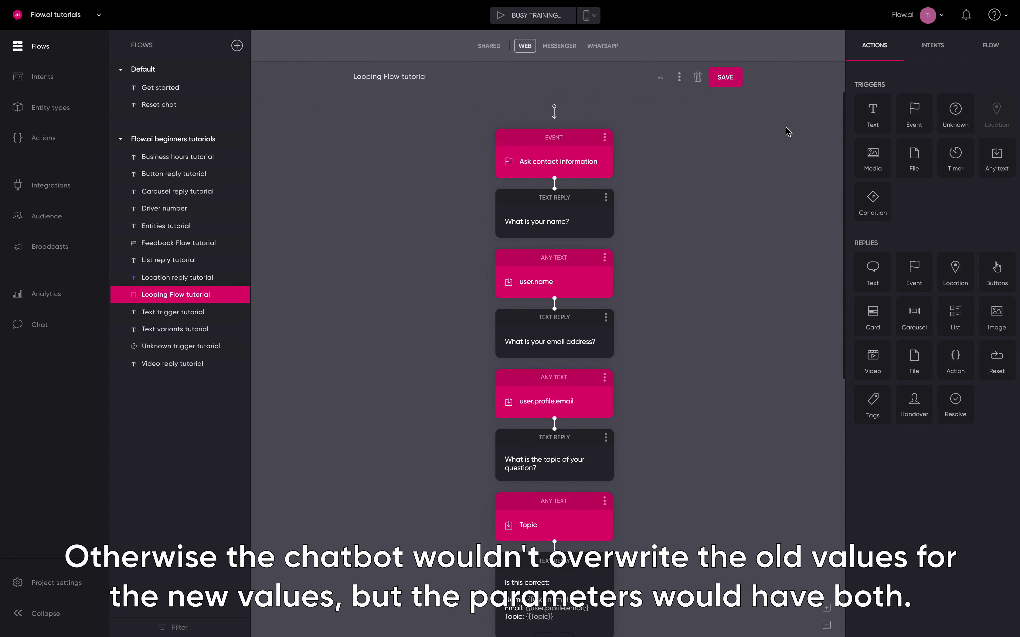
scroll(785, 127, "down", 10)
scroll(785, 132, "down", 2)
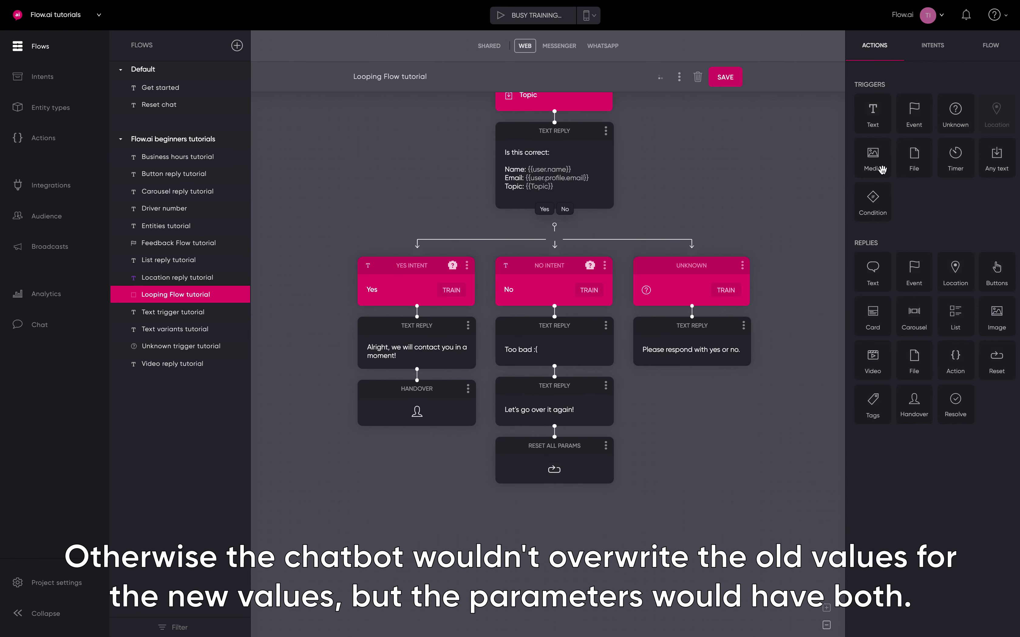
Add a Trigger Event step under Reset All Params firing 'Ask contact information', then save the flow
left_click_drag(910, 285, 560, 506)
scroll(549, 582, "down", 1)
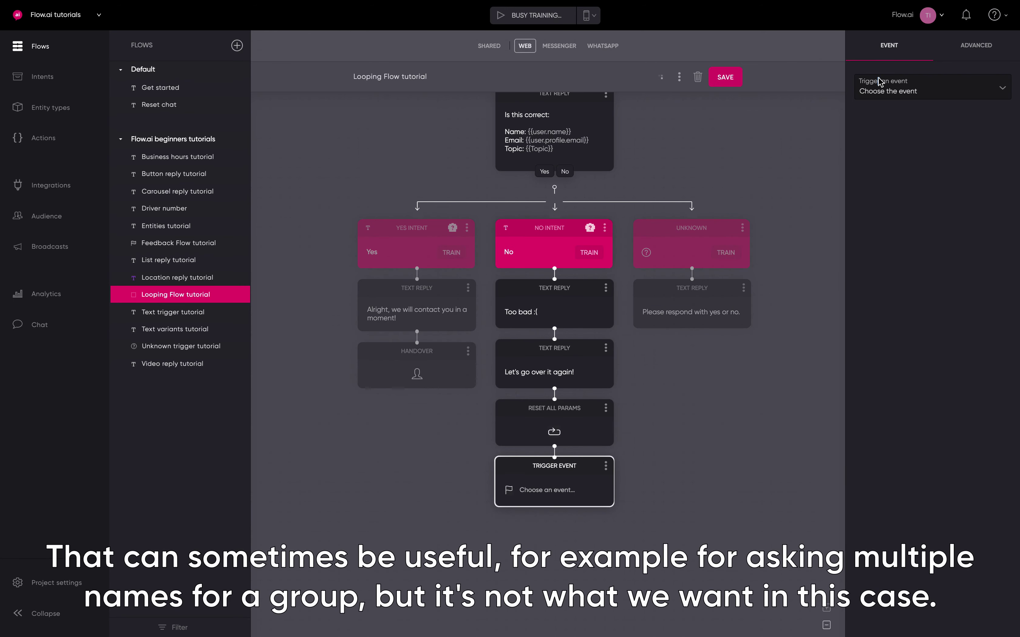
left_click(881, 86)
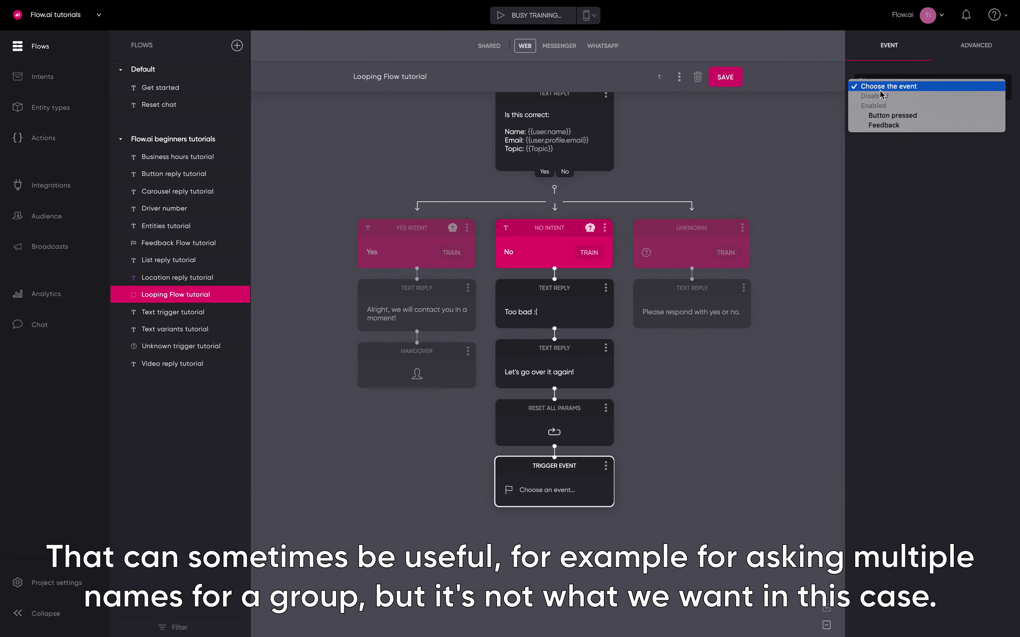
left_click(807, 139)
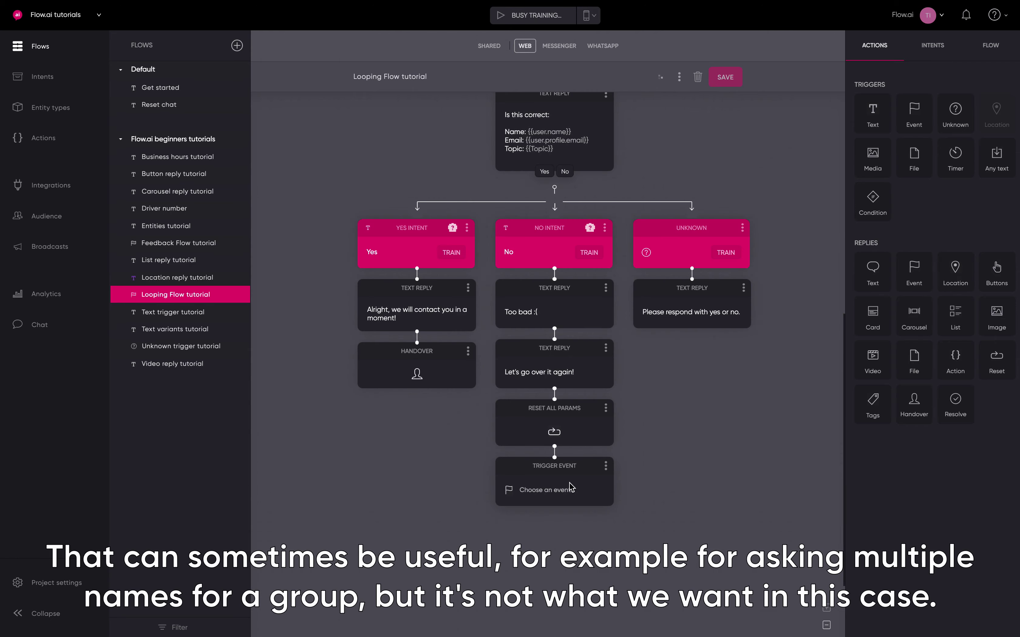
left_click(571, 488)
left_click(924, 98)
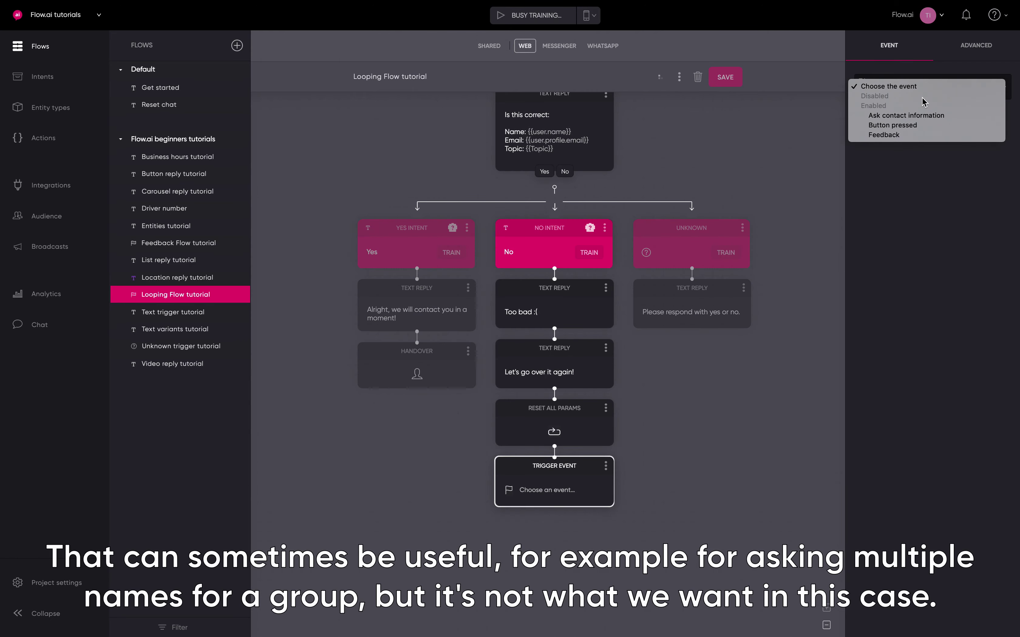
left_click(916, 115)
left_click(779, 170)
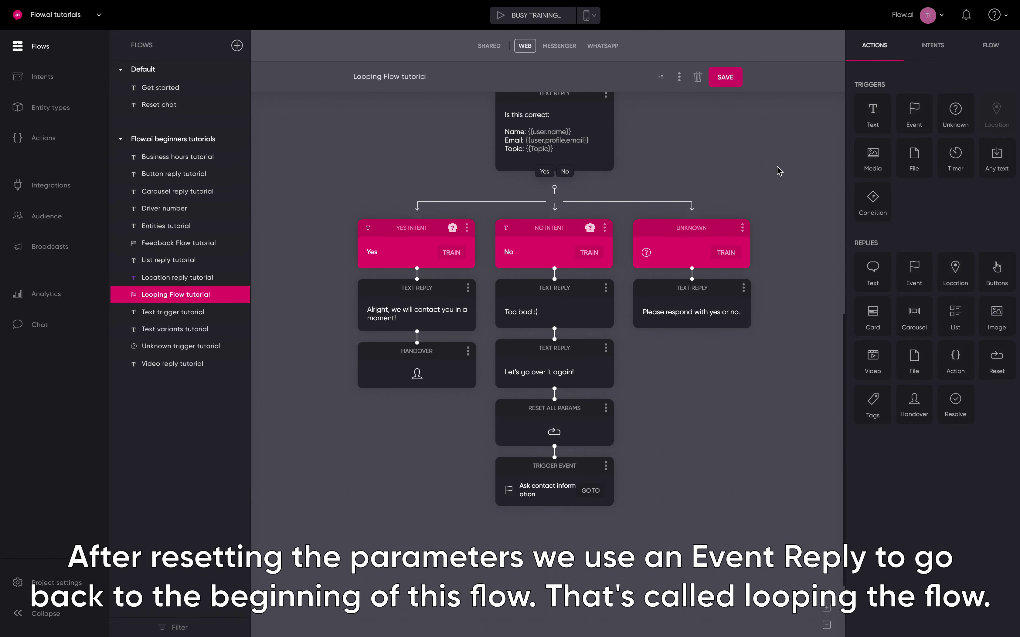
scroll(779, 170, "up", 1)
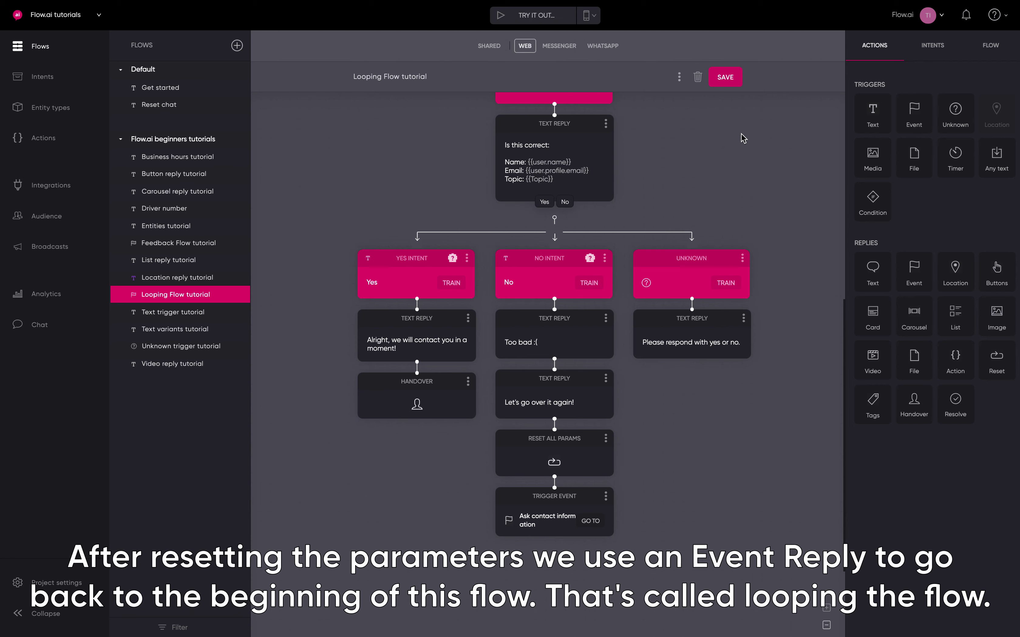
left_click(722, 83)
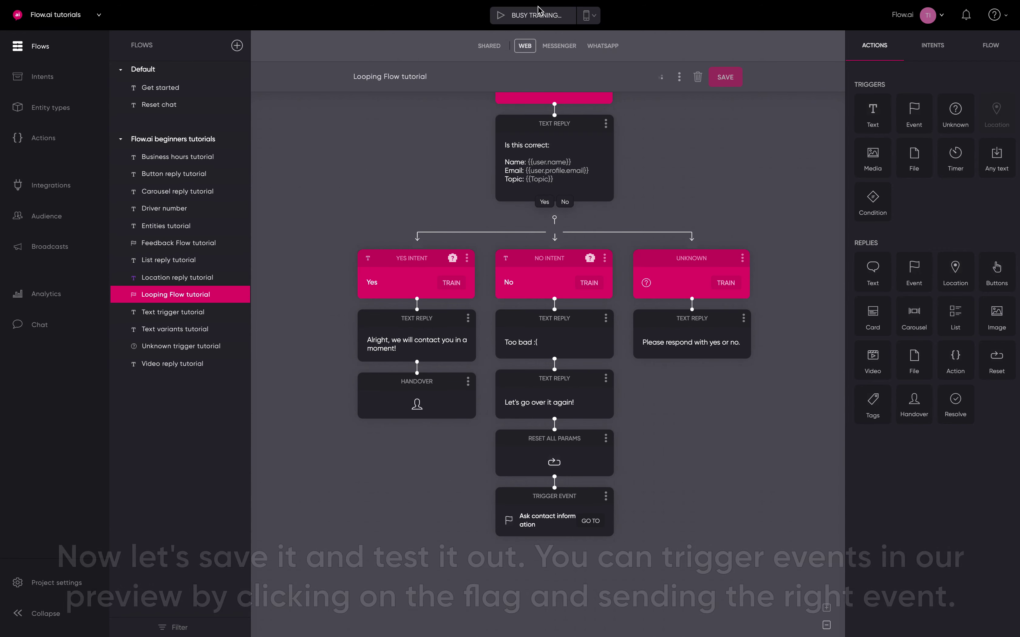
Open the preview, send the Ask contact information event, and answer with a name and email
left_click(533, 15)
left_click(237, 507)
left_click(234, 473)
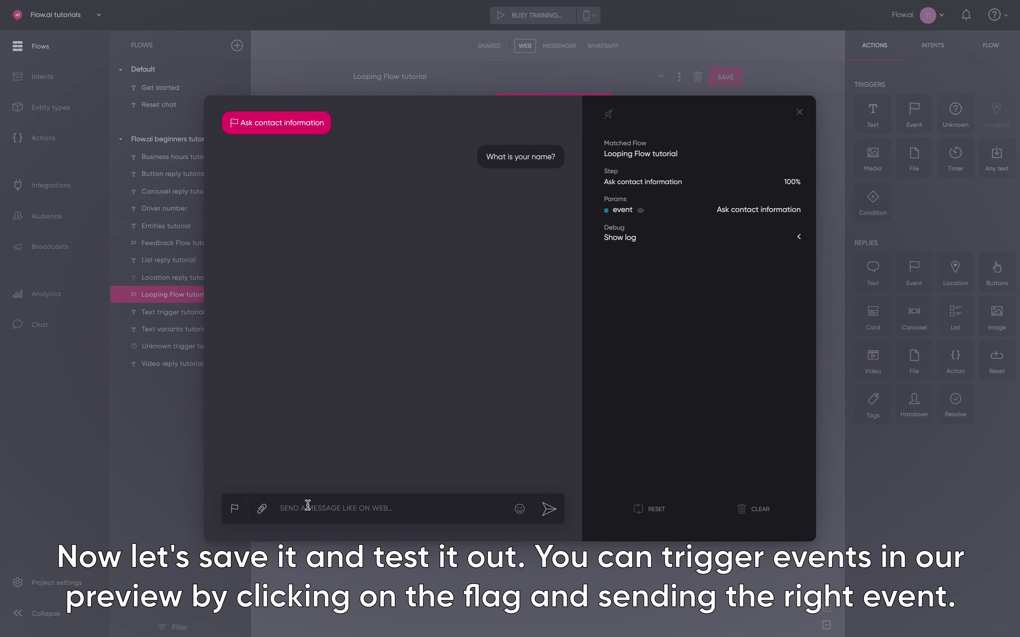
type("Tijn")
key("Return")
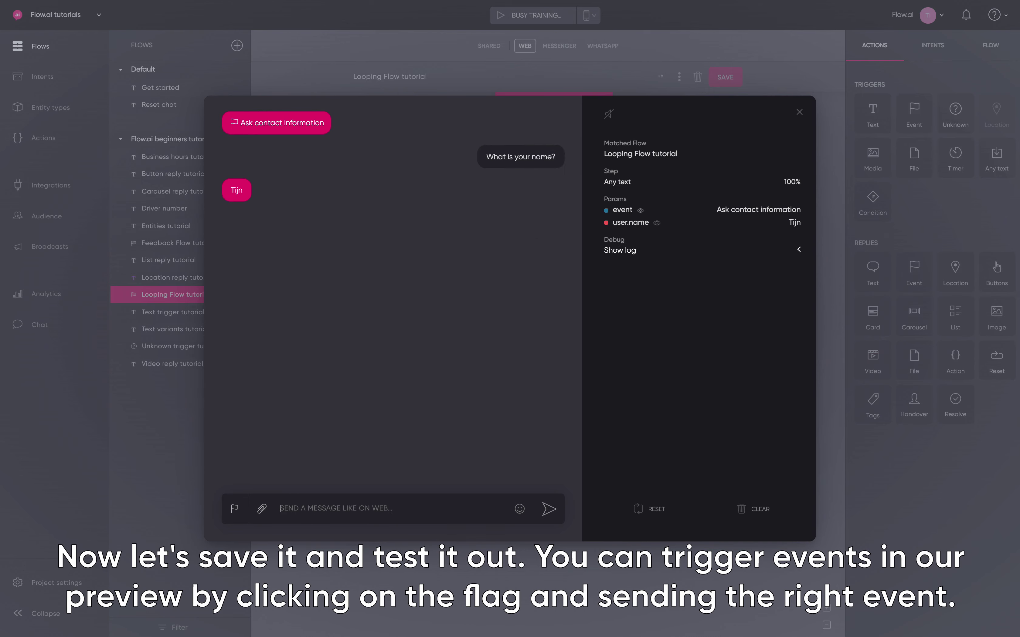
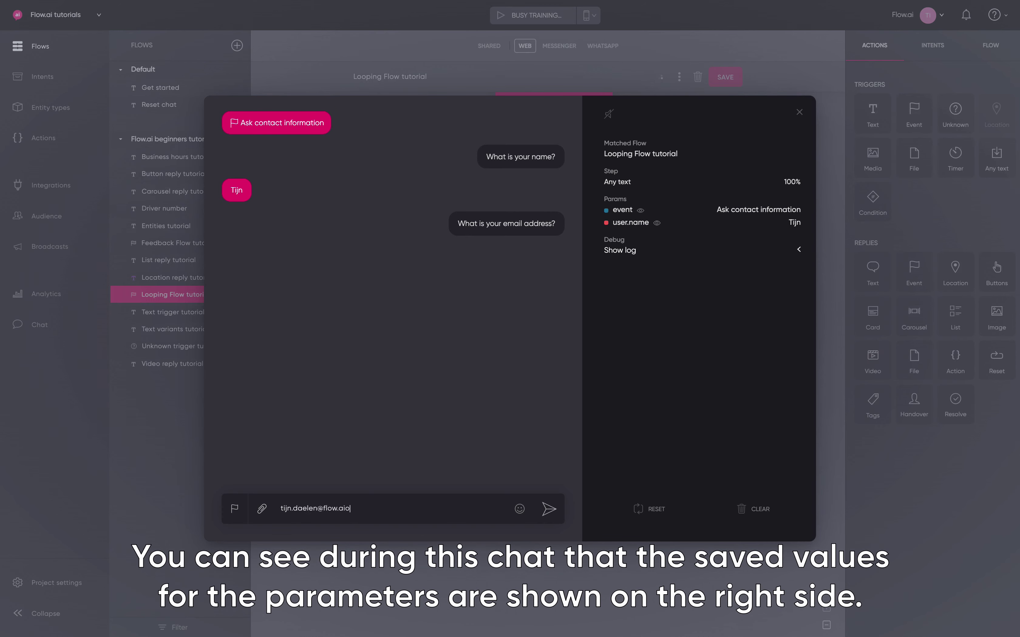
key("Return")
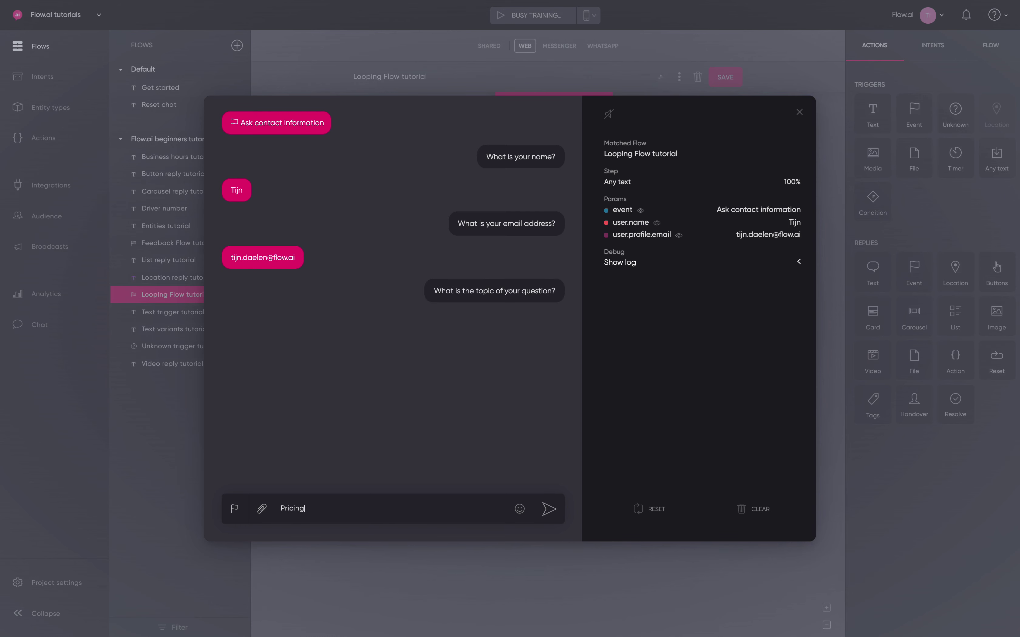
Send Pricing as the topic, answer 'uhmm' then 'yes', and close the preview
key("Return")
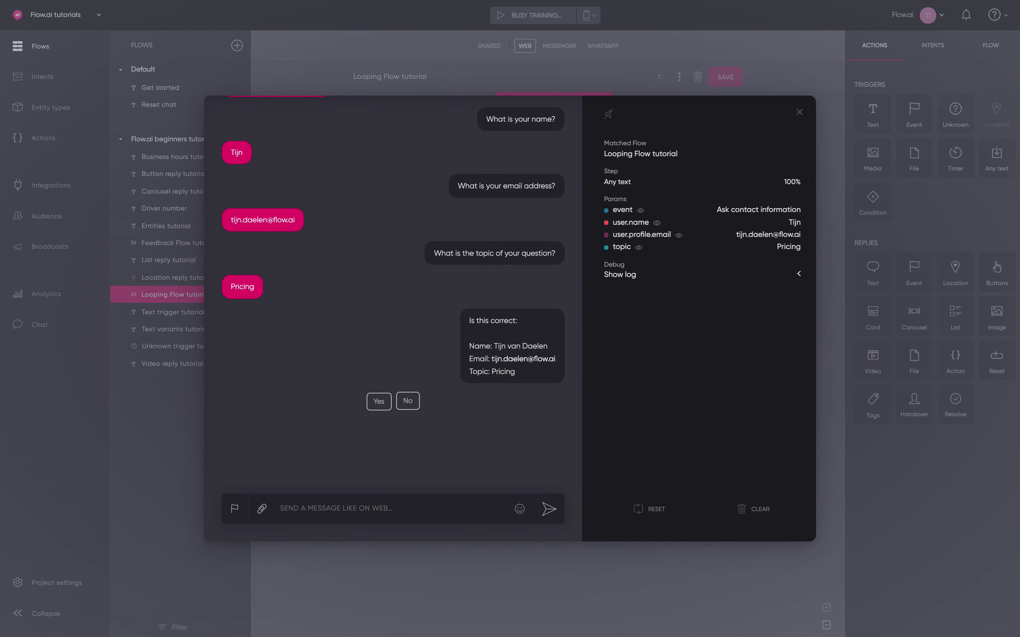
type("uhmm")
key("Return")
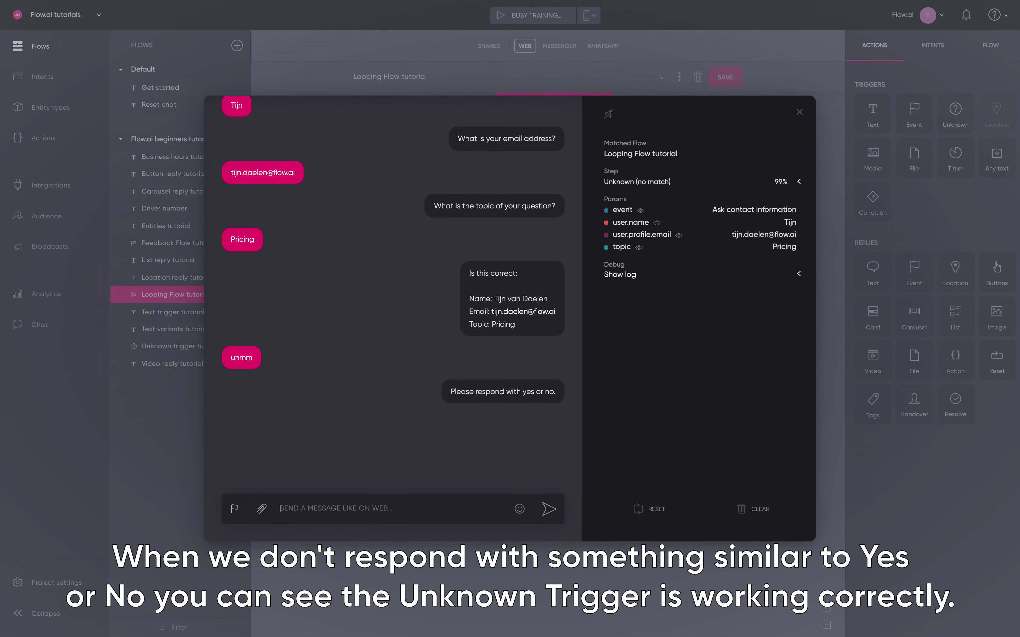
key("Return")
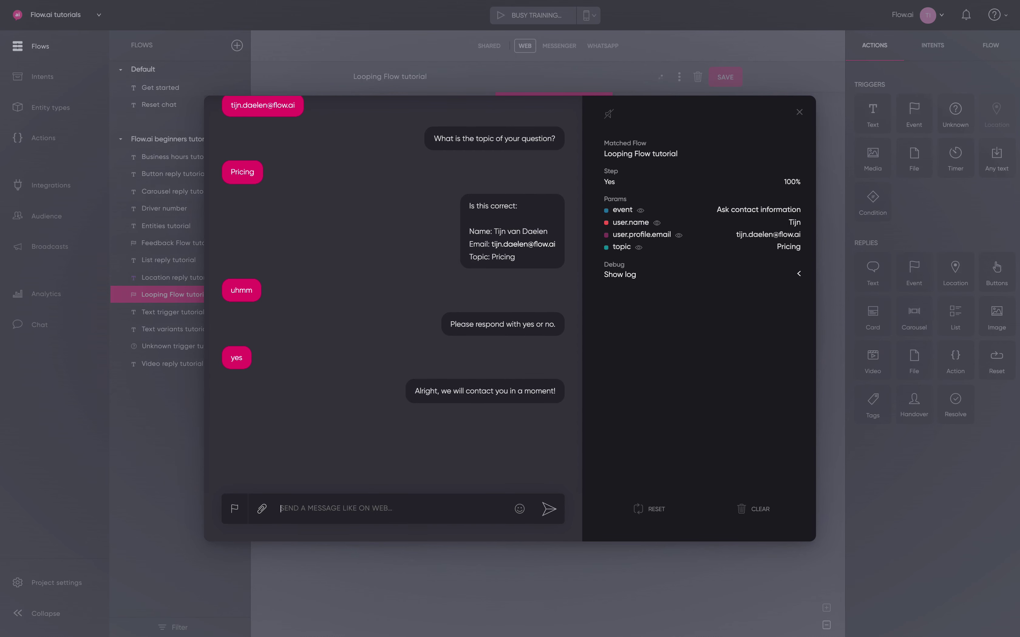
left_click(796, 114)
Add an Unknown trigger after the email question replying 'Please provide a valid email address.'
left_click_drag(956, 112, 610, 408)
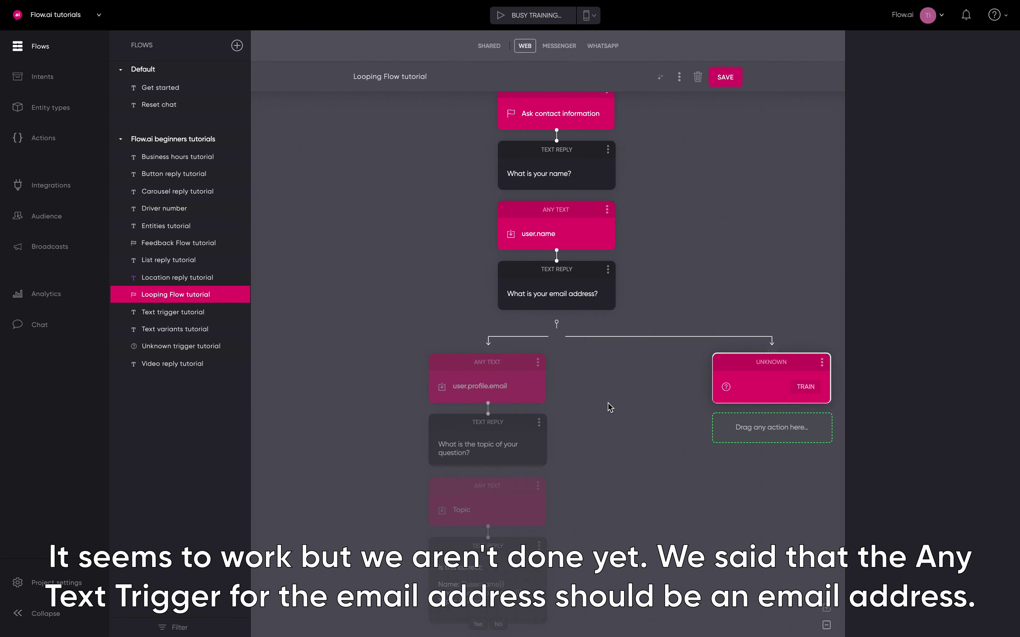
scroll(614, 404, "down", 3)
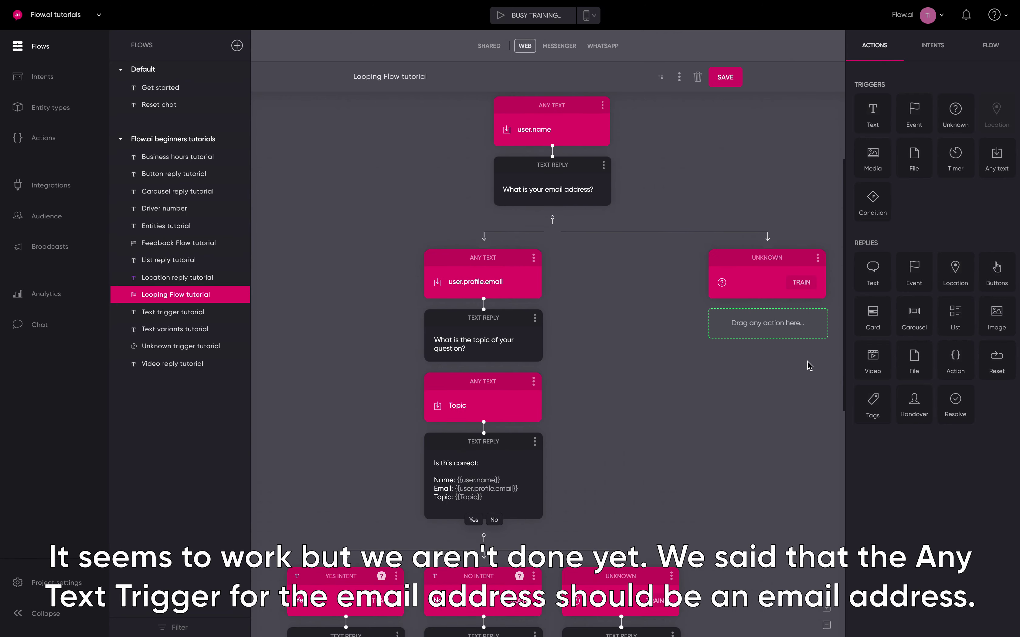
left_click_drag(873, 274, 744, 419)
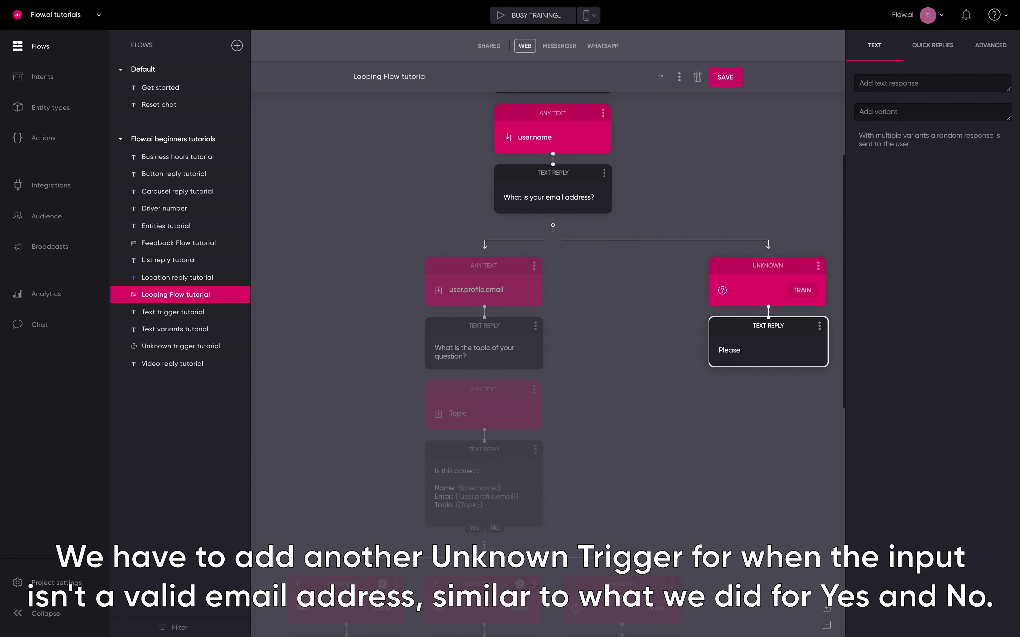
type("Please provie")
key("BackSpace")
key("BackSpace")
type("de a valid")
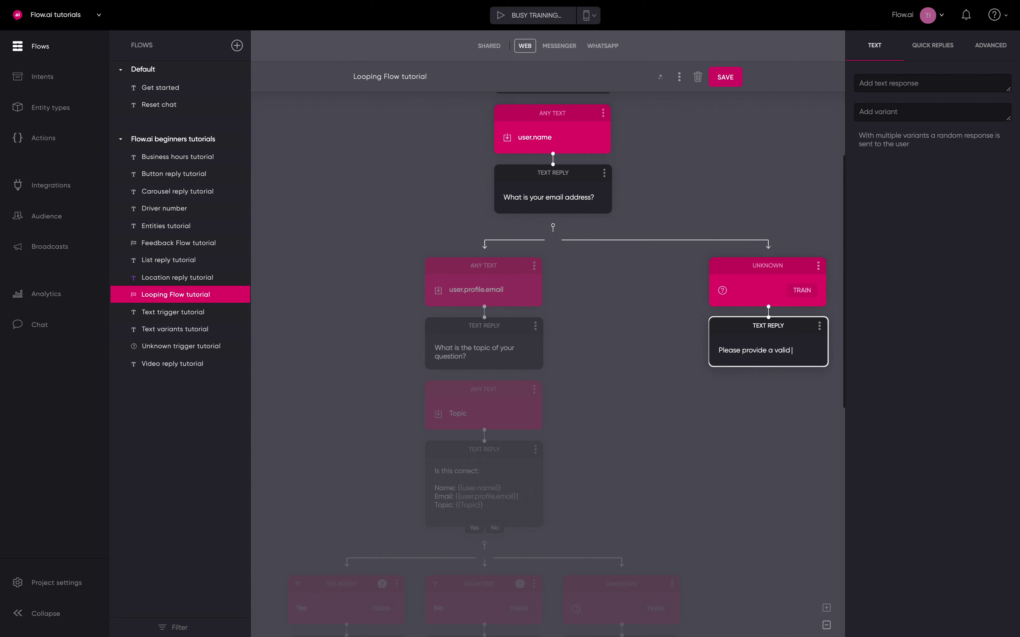
type(" email address.")
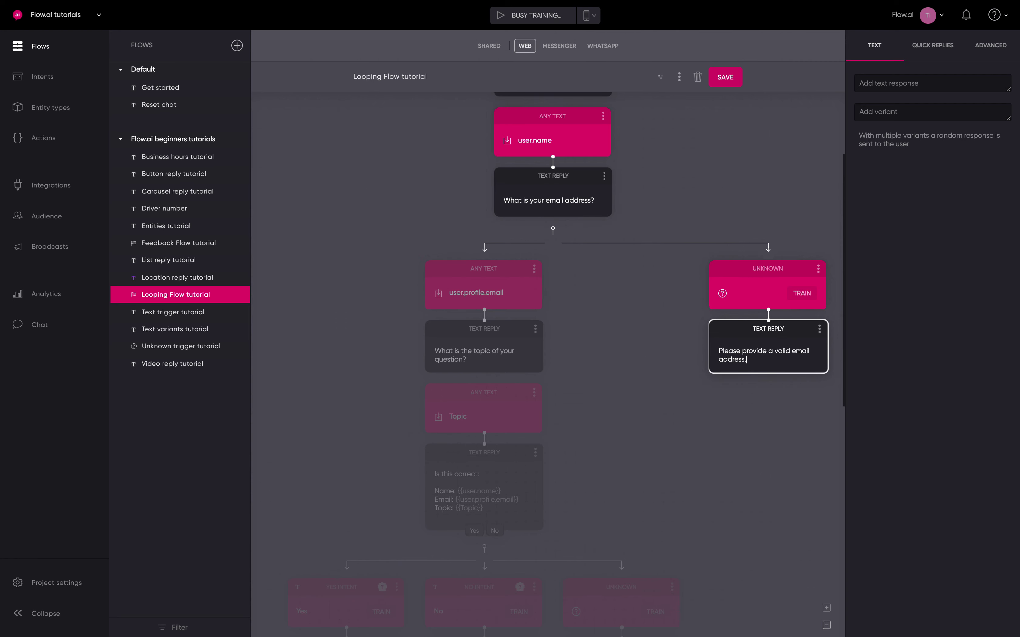
left_click(656, 416)
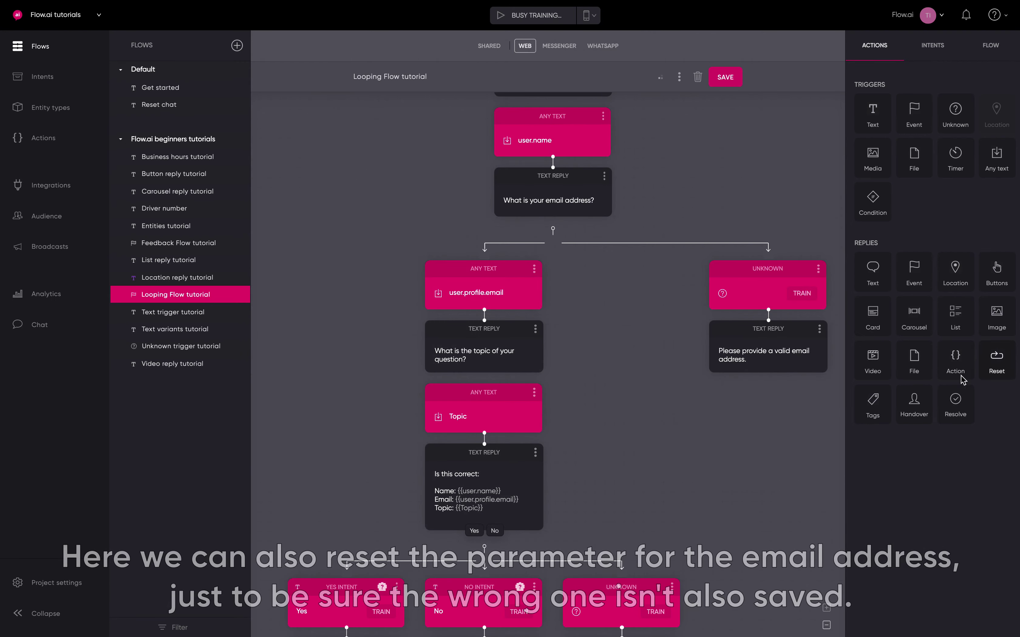
Add a Clear Param step below that reply resetting only user.profile.email
left_click_drag(997, 360, 771, 503)
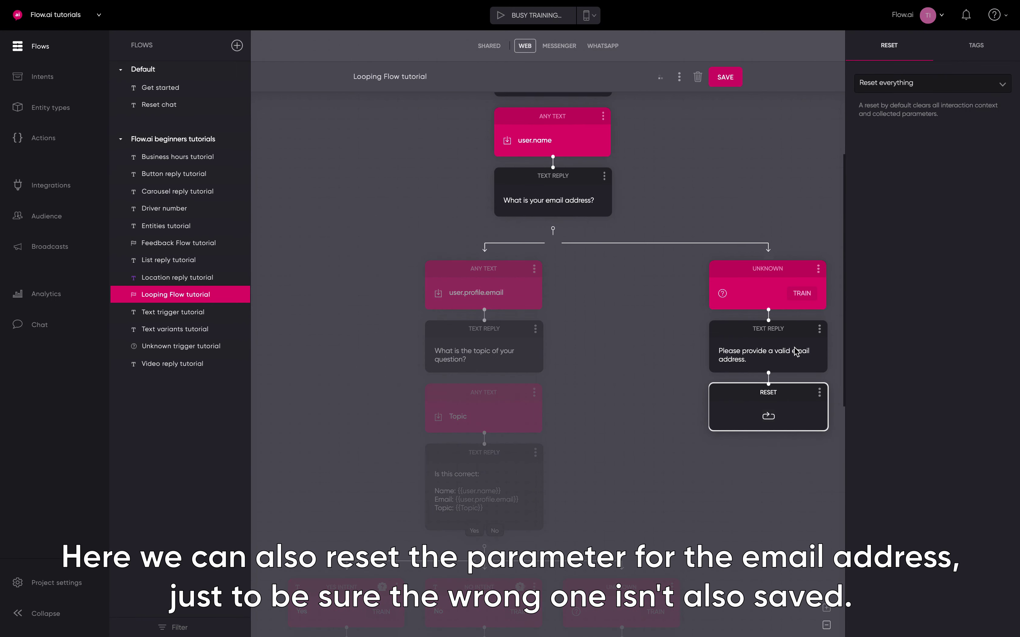
left_click(937, 94)
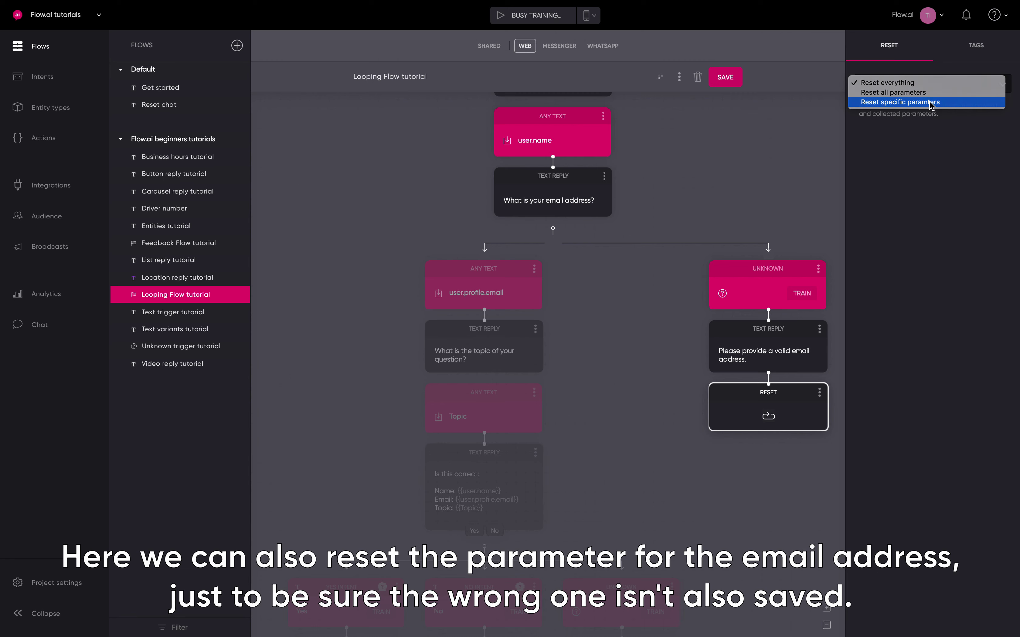
left_click(931, 103)
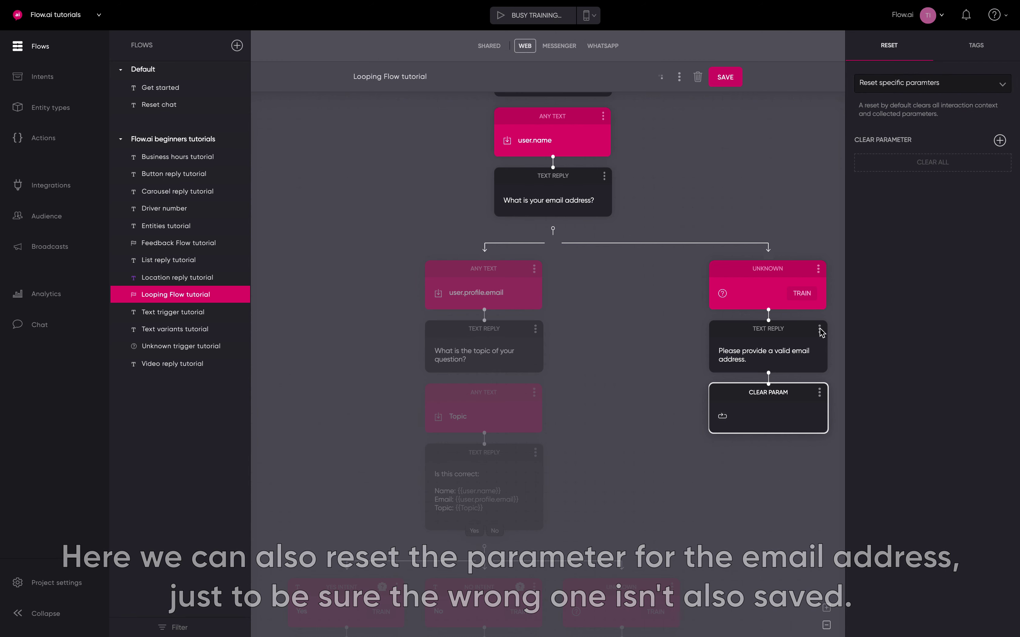
left_click(999, 141)
left_click(906, 163)
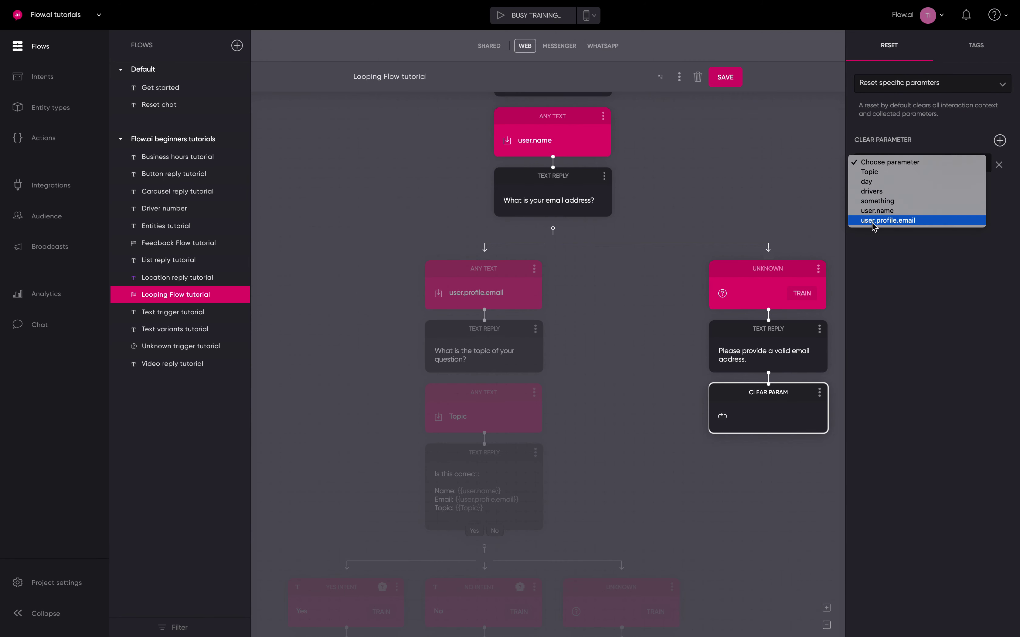
left_click(871, 222)
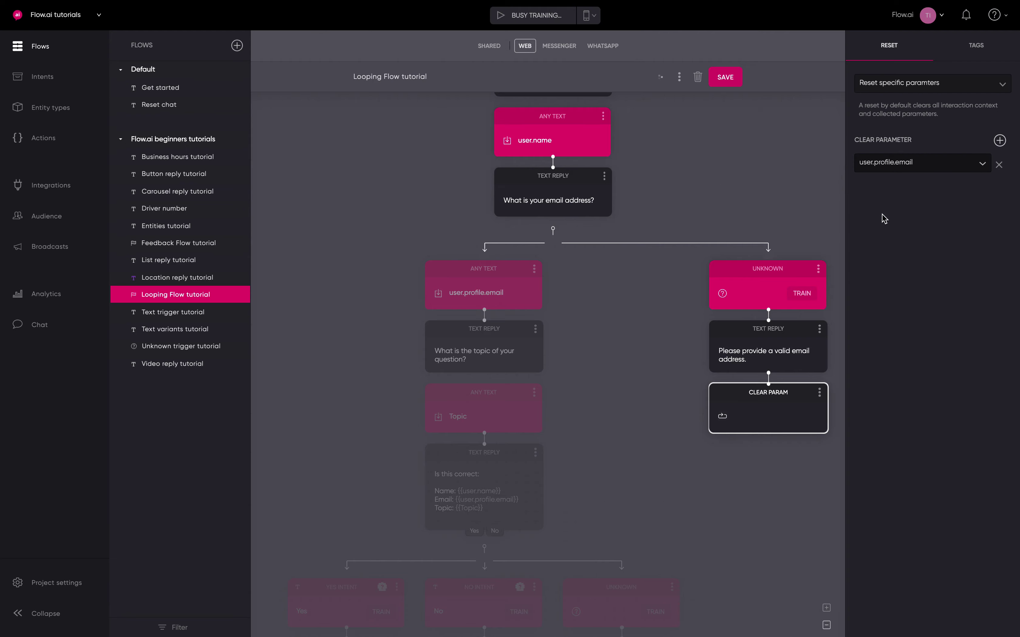
left_click(797, 207)
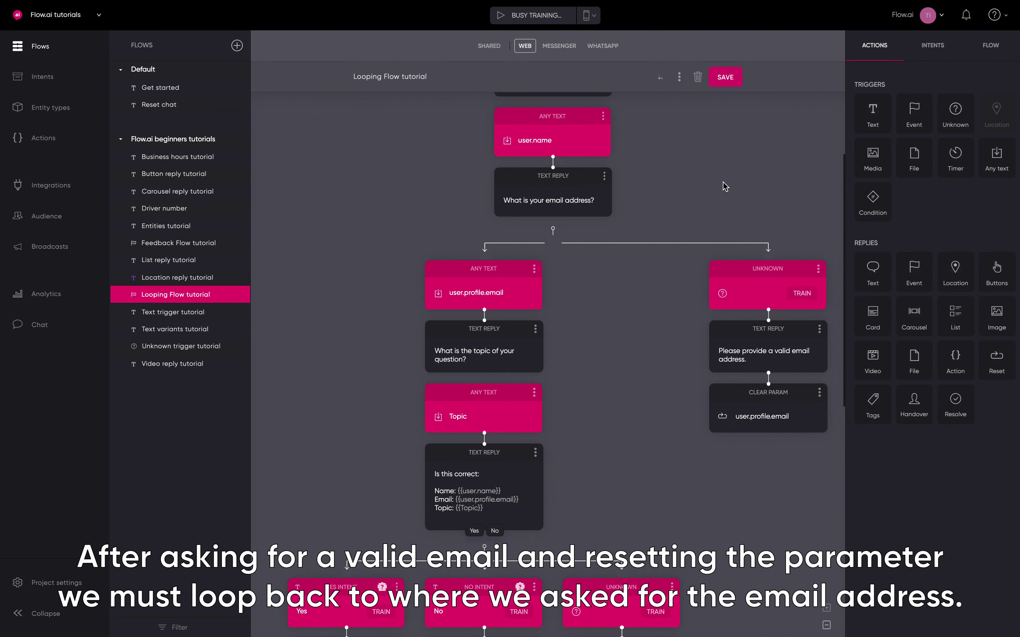
Add an 'Ask email address' event and move the 'What is your email address?' question beneath it
scroll(781, 245, "up", 3)
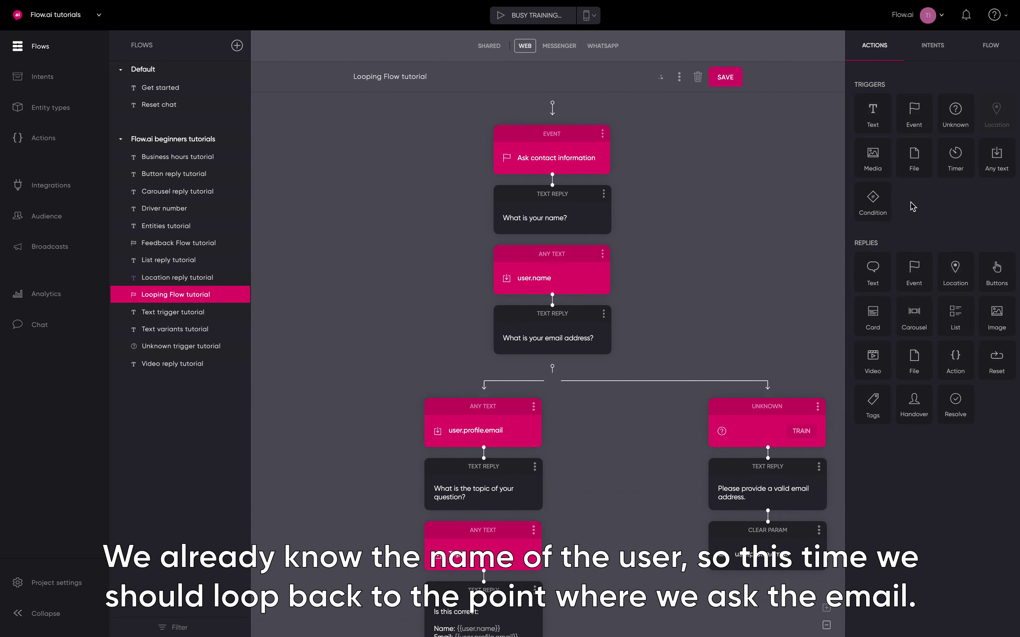
left_click_drag(917, 109, 538, 406)
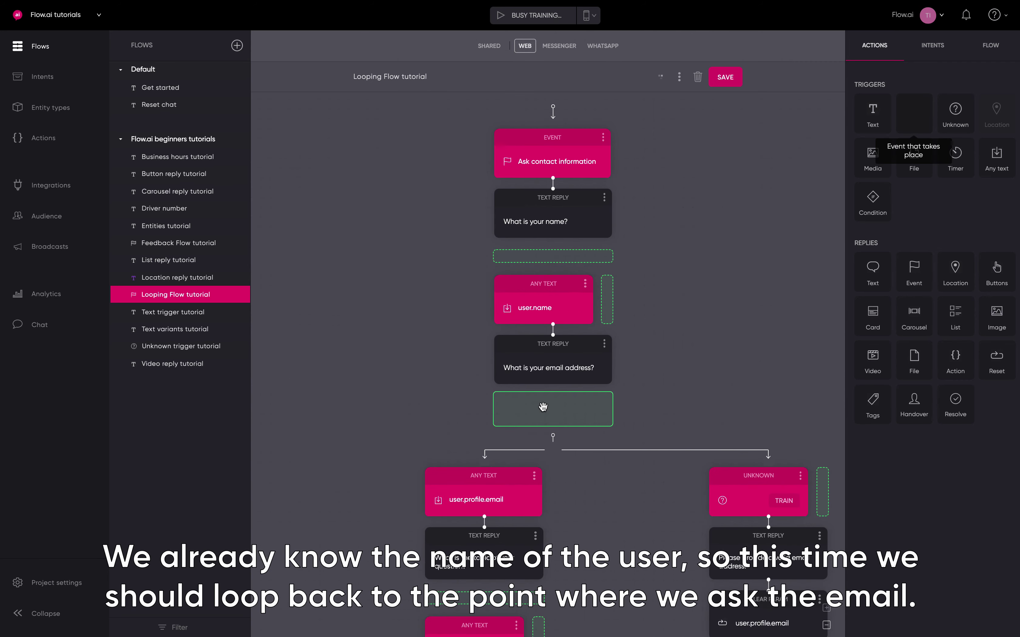
type("Ask email address")
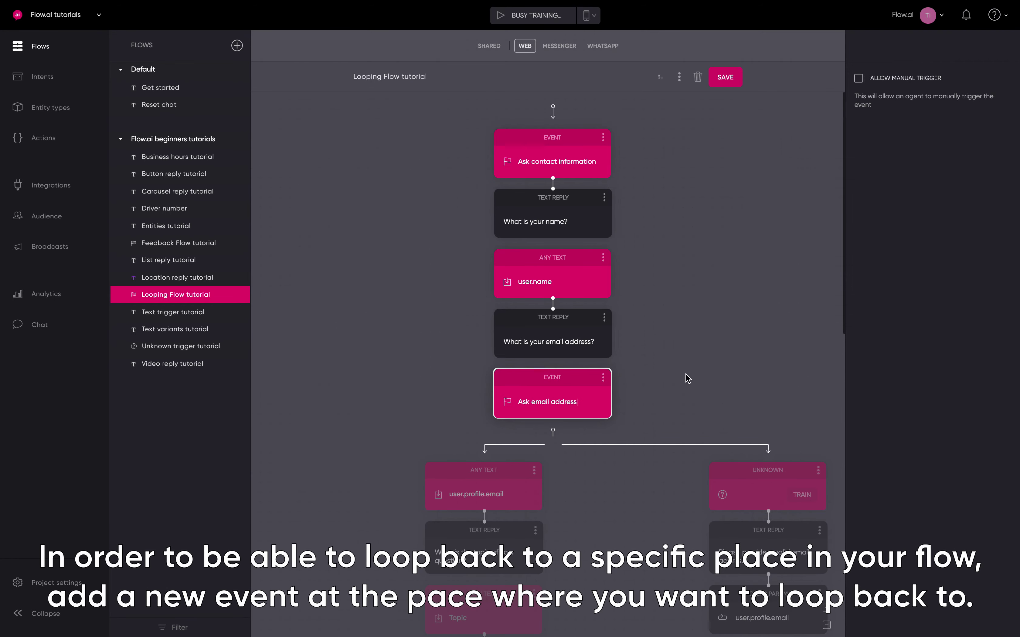
left_click(623, 383)
left_click_drag(567, 333, 569, 496)
left_click(672, 391)
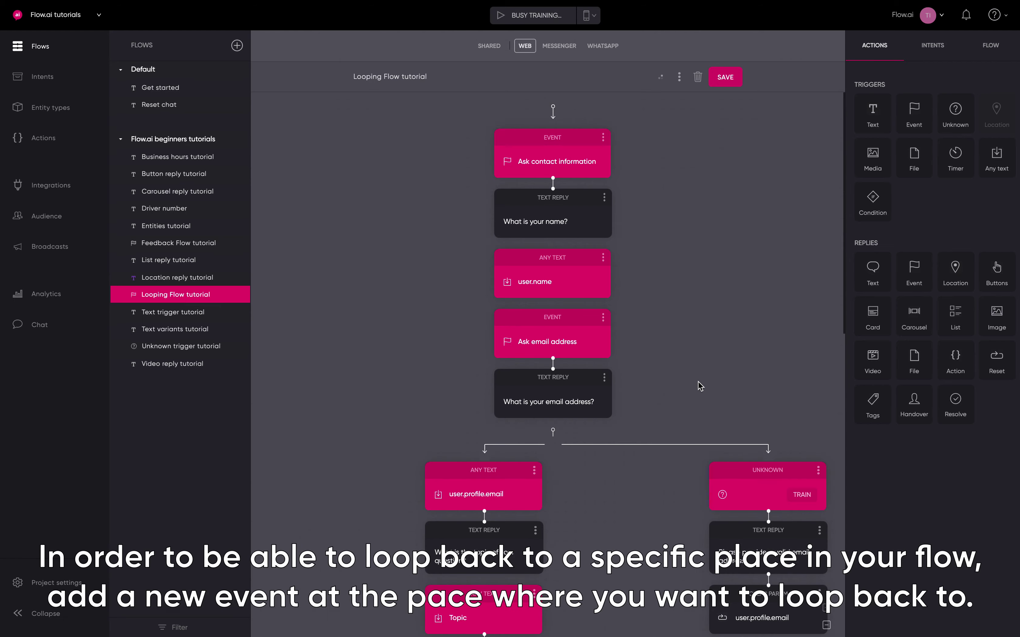
Add a Trigger Event step under user.name that fires 'Ask email address'
left_click_drag(914, 274, 557, 343)
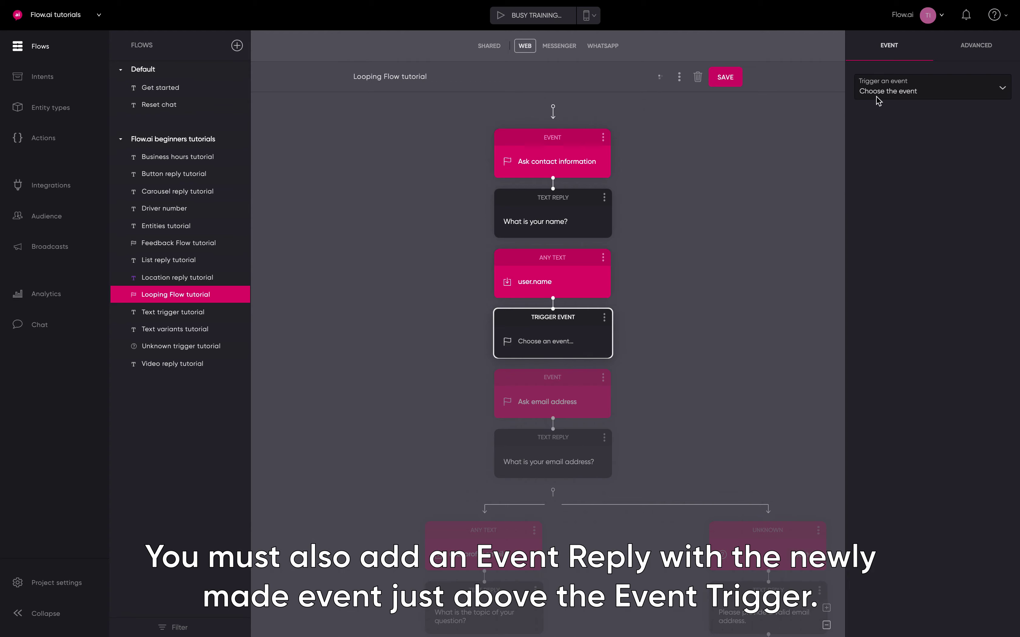
left_click(890, 94)
left_click(726, 78)
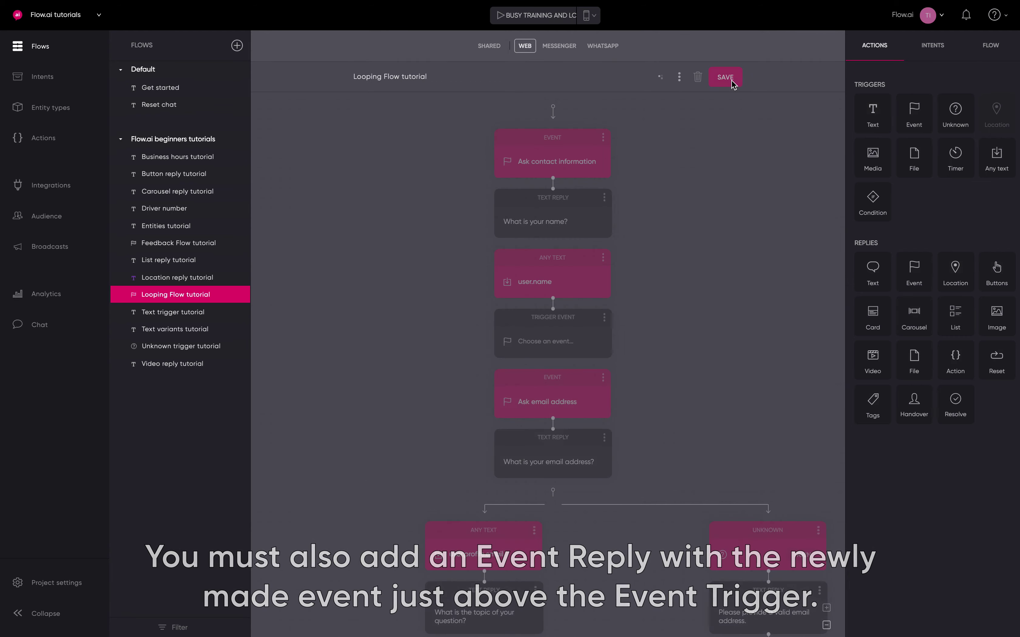
left_click(579, 335)
left_click(903, 100)
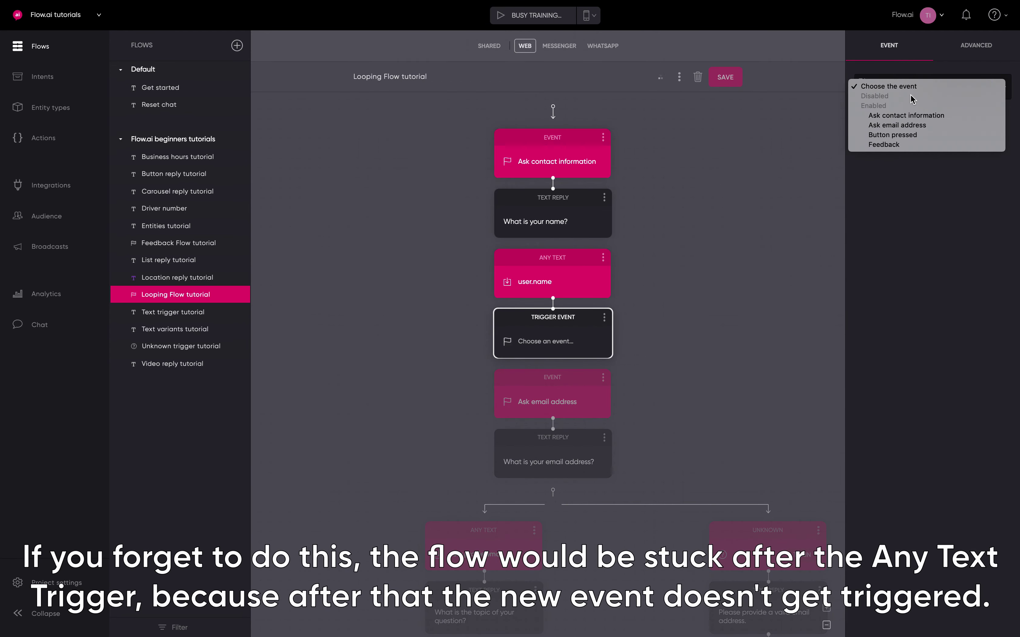
left_click(904, 126)
left_click(759, 242)
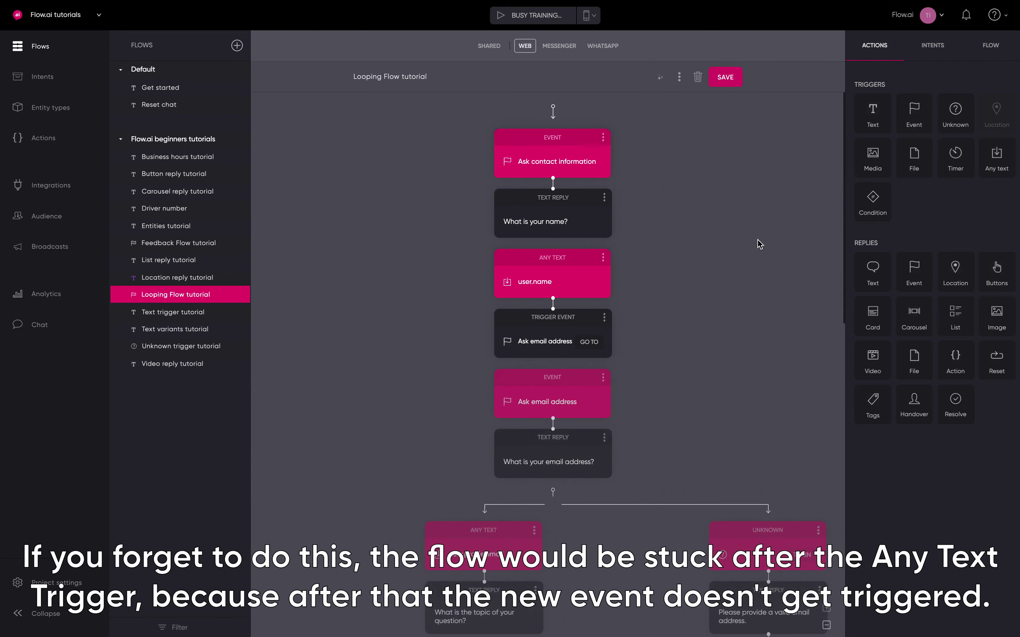
Add a Trigger Event step under Clear Param firing 'Ask email address', then save the flow
scroll(737, 287, "down", 3)
scroll(738, 287, "down", 1)
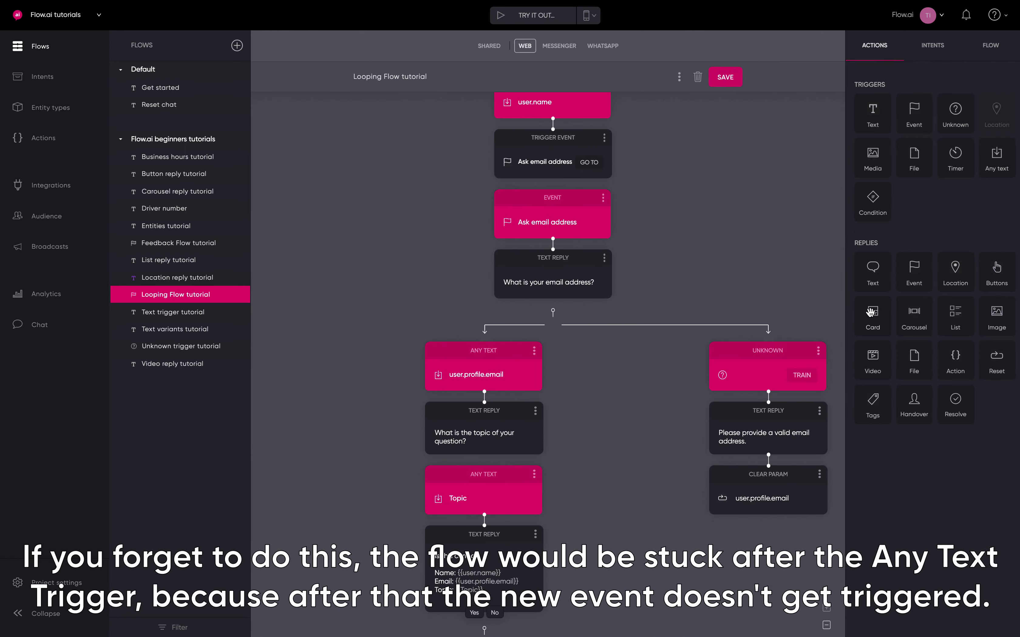
left_click_drag(915, 272, 759, 584)
left_click(889, 90)
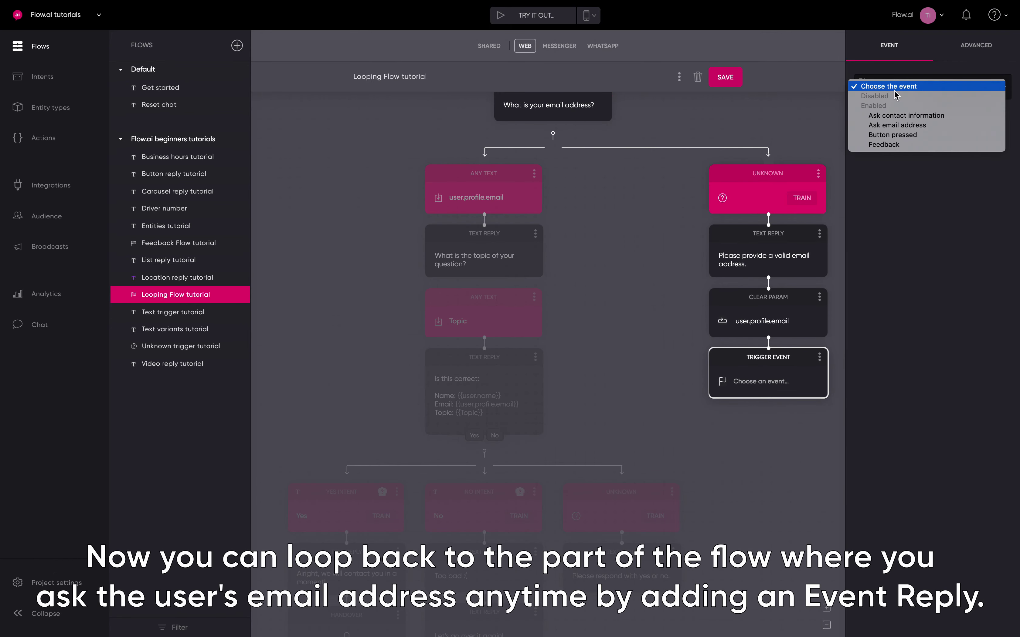
left_click(890, 126)
left_click(785, 122)
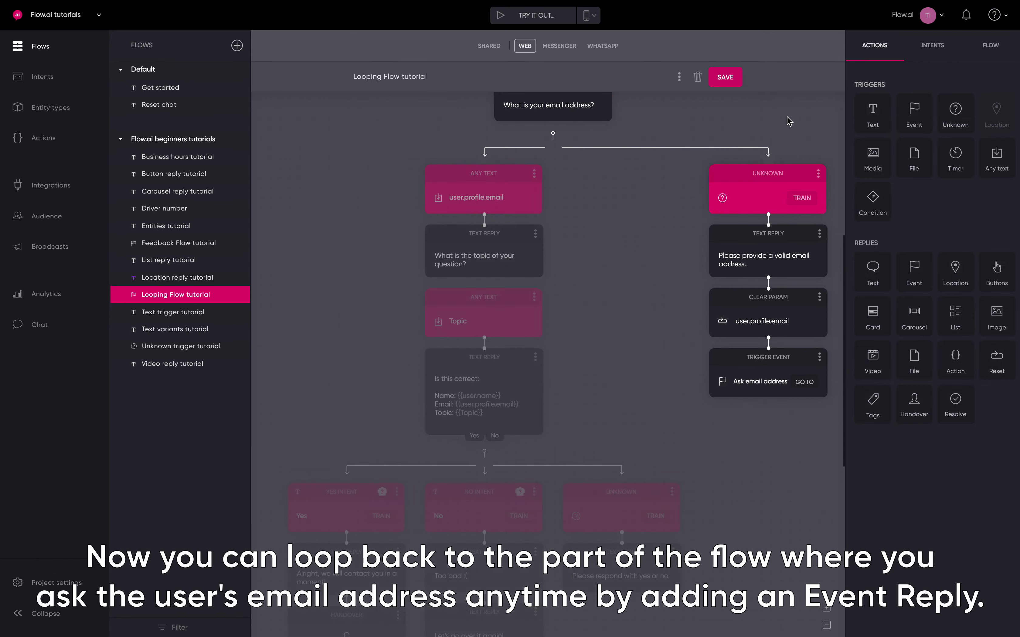
left_click(725, 77)
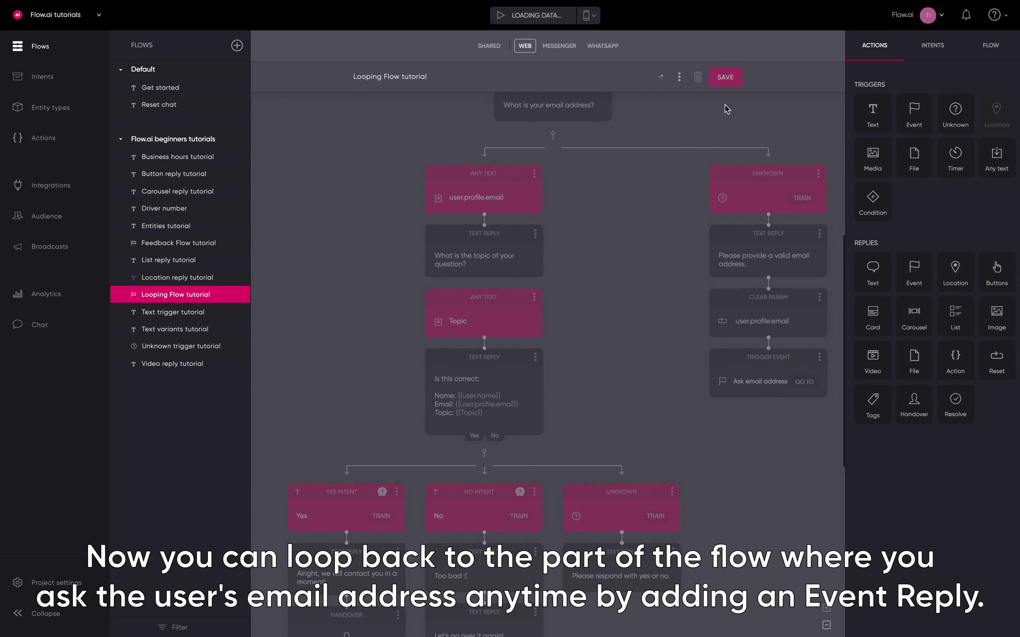
scroll(653, 286, "up", 8)
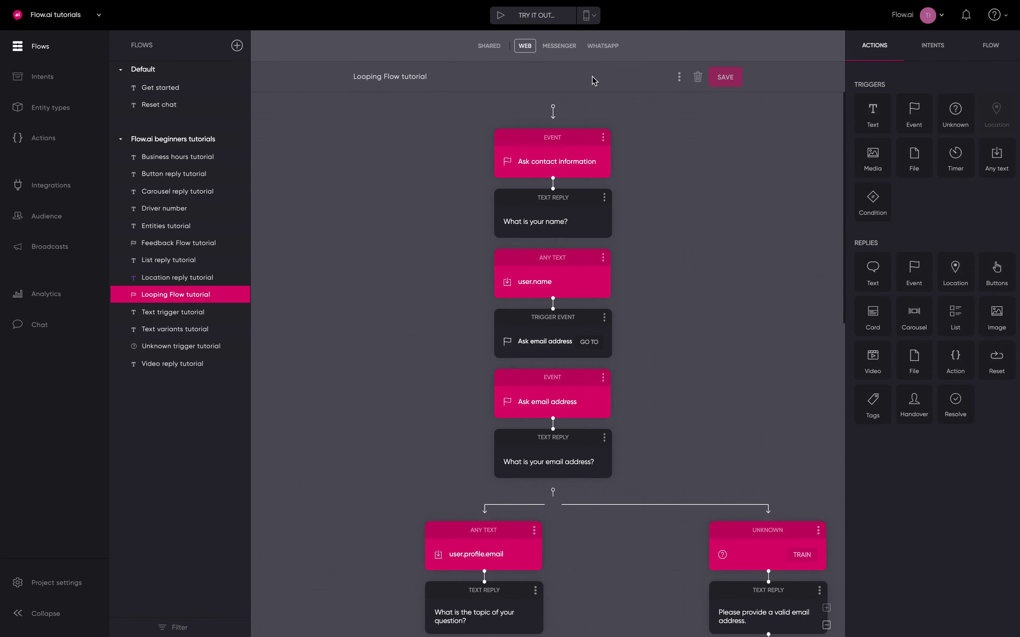
Reset the test chat, send the Ask contact information event, and reply with a name
left_click(536, 17)
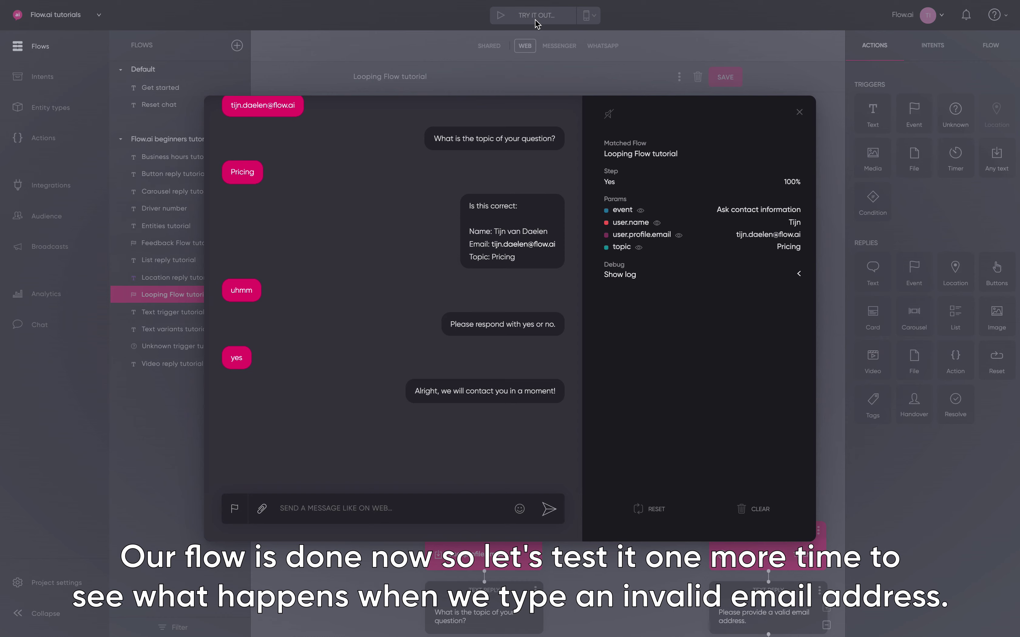
left_click(650, 509)
left_click(243, 508)
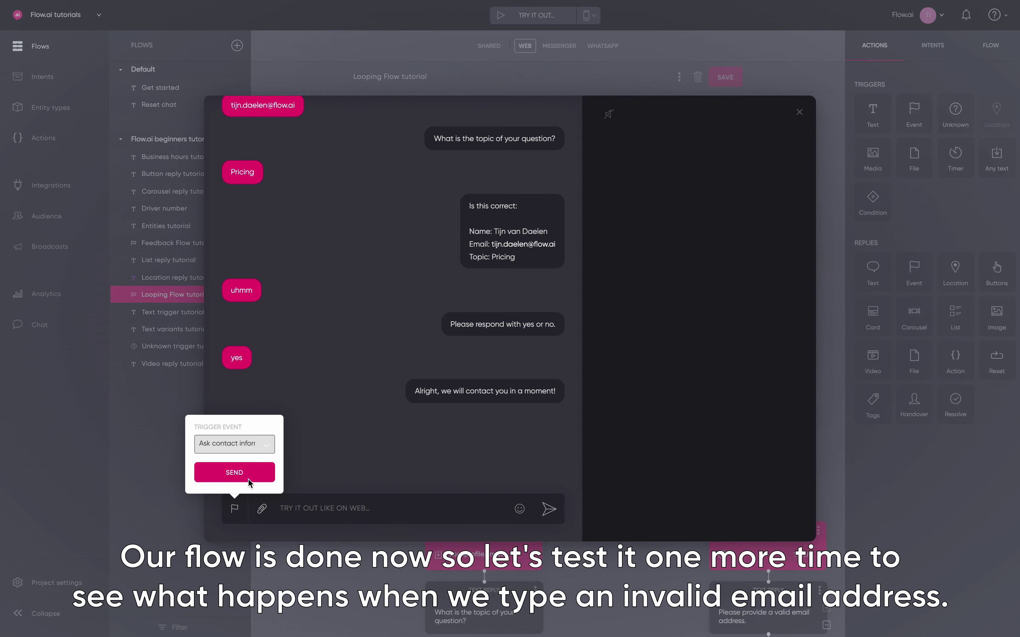
left_click(235, 472)
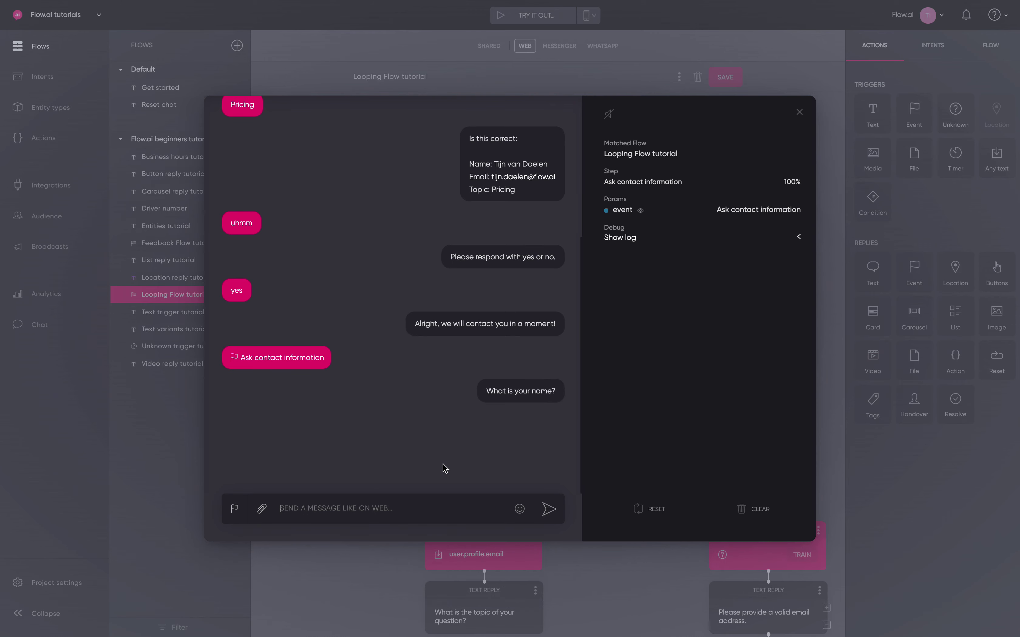
type("Tijn")
key("Return")
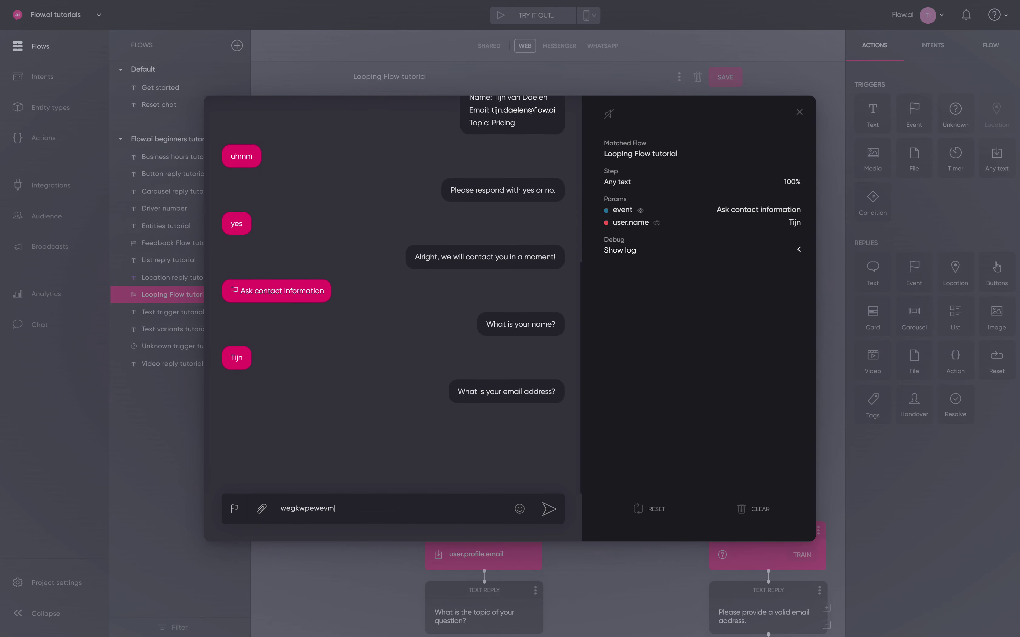
Send an invalid then a valid email, Pricing as the topic, and answer No
key("Return")
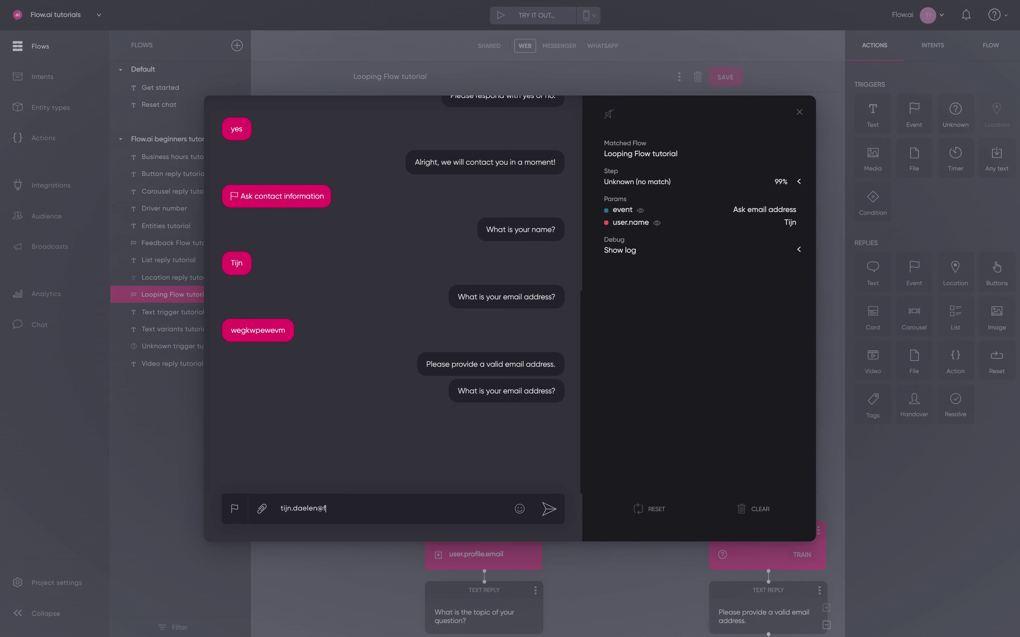
key("Return")
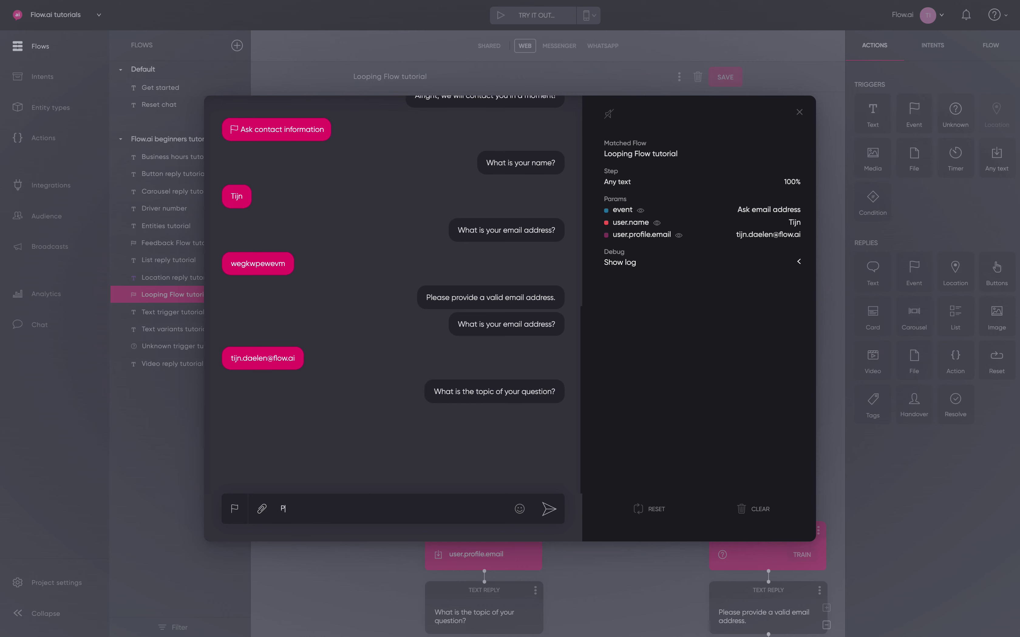
key("Return")
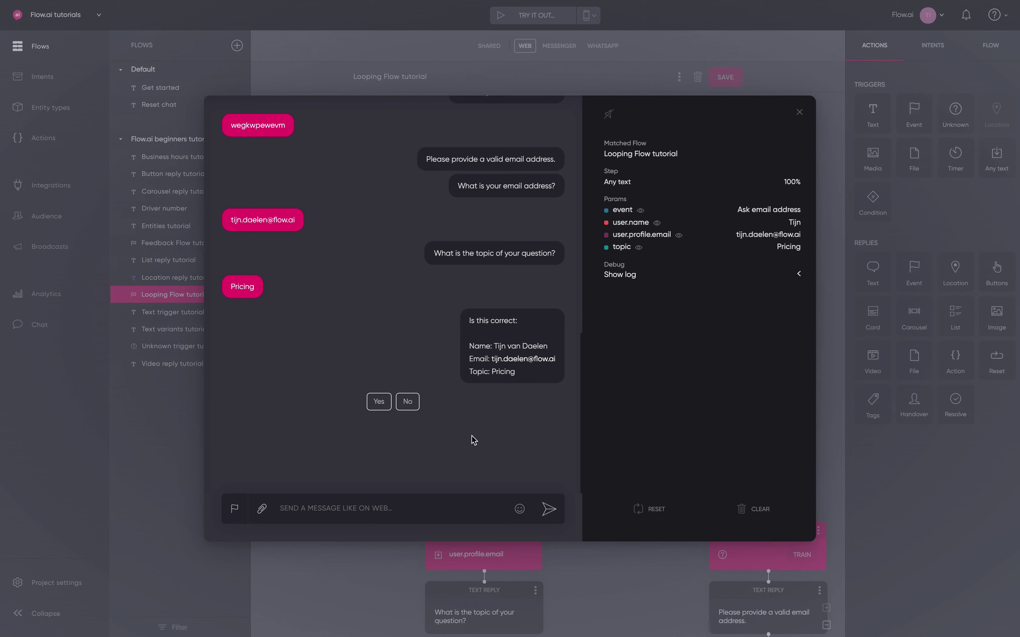
left_click(415, 402)
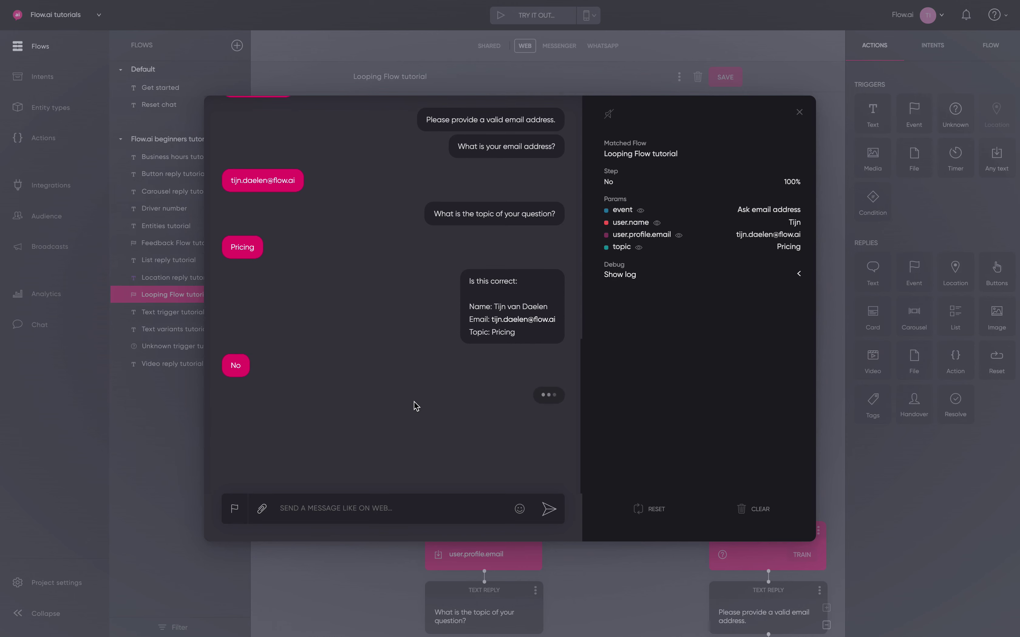